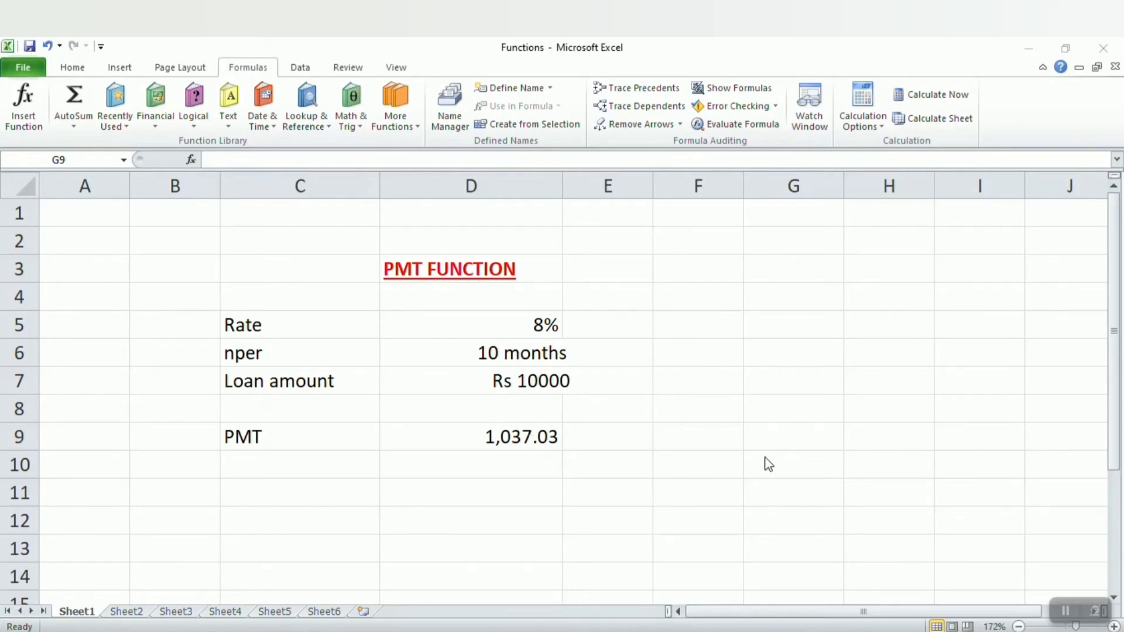
Insert the PMT function from the Financial category into cell G9 on Sheet1
click(782, 440)
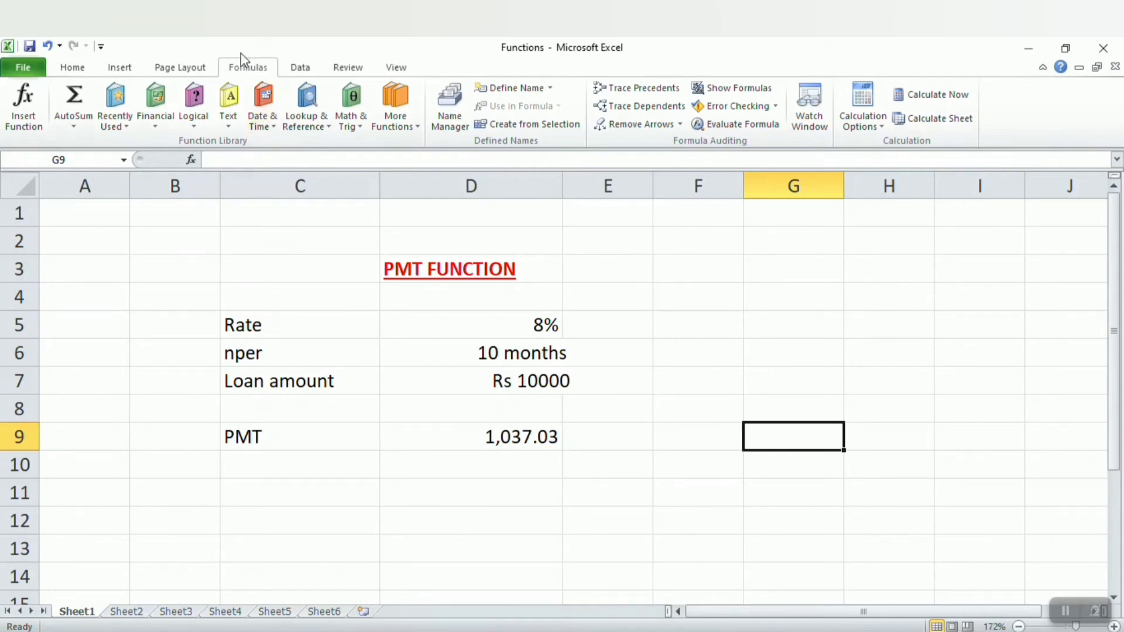
click(30, 121)
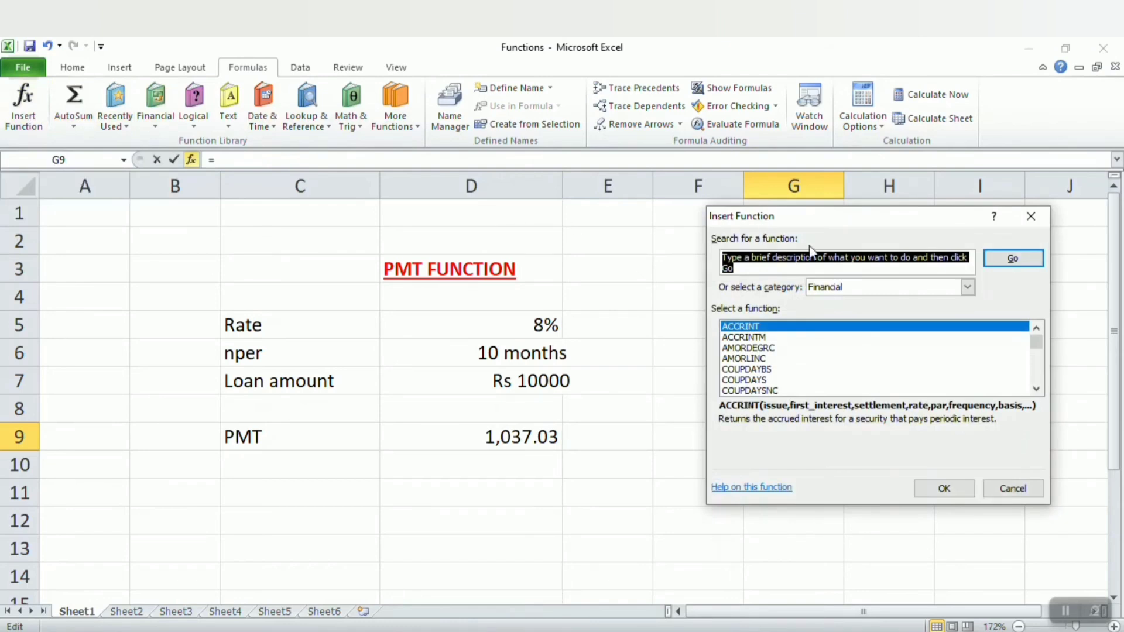
click(967, 287)
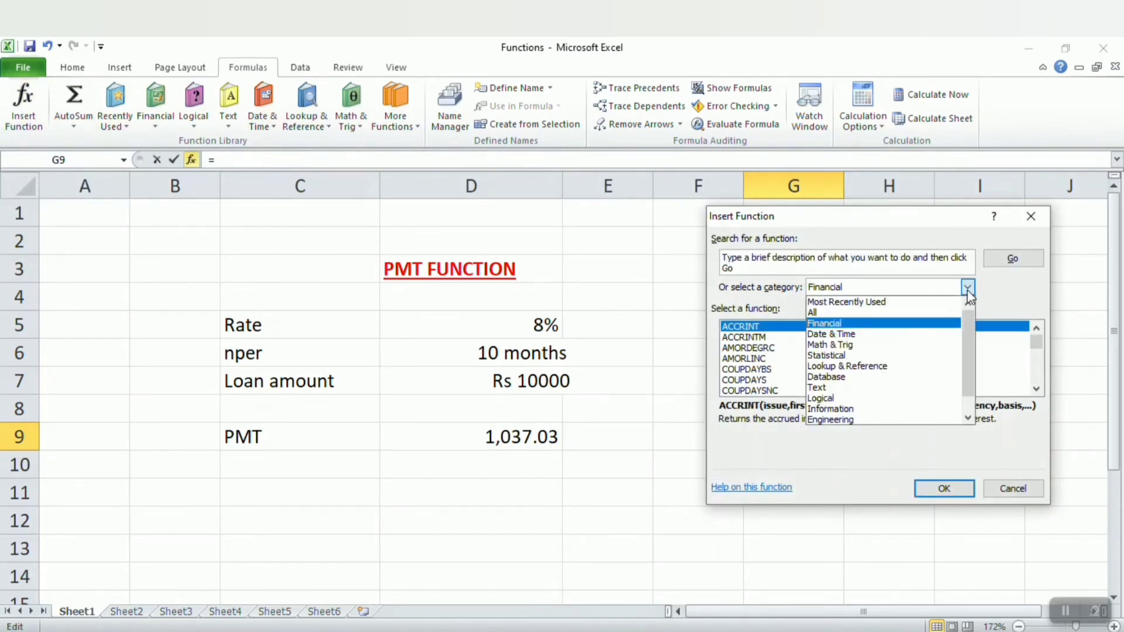
click(909, 329)
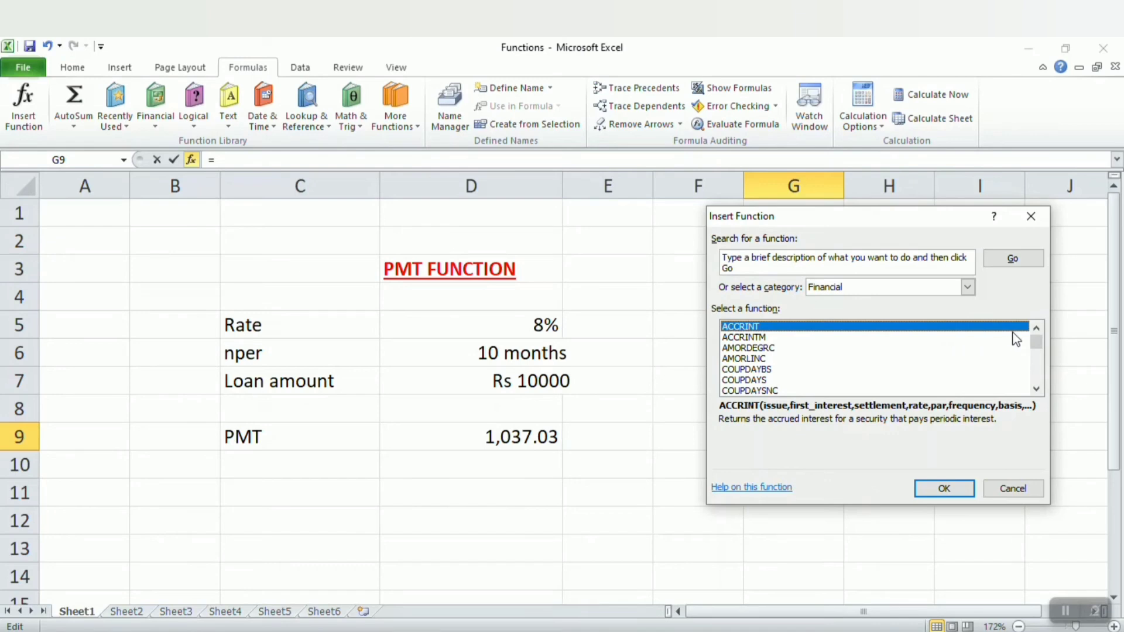
drag(1038, 342, 1039, 369)
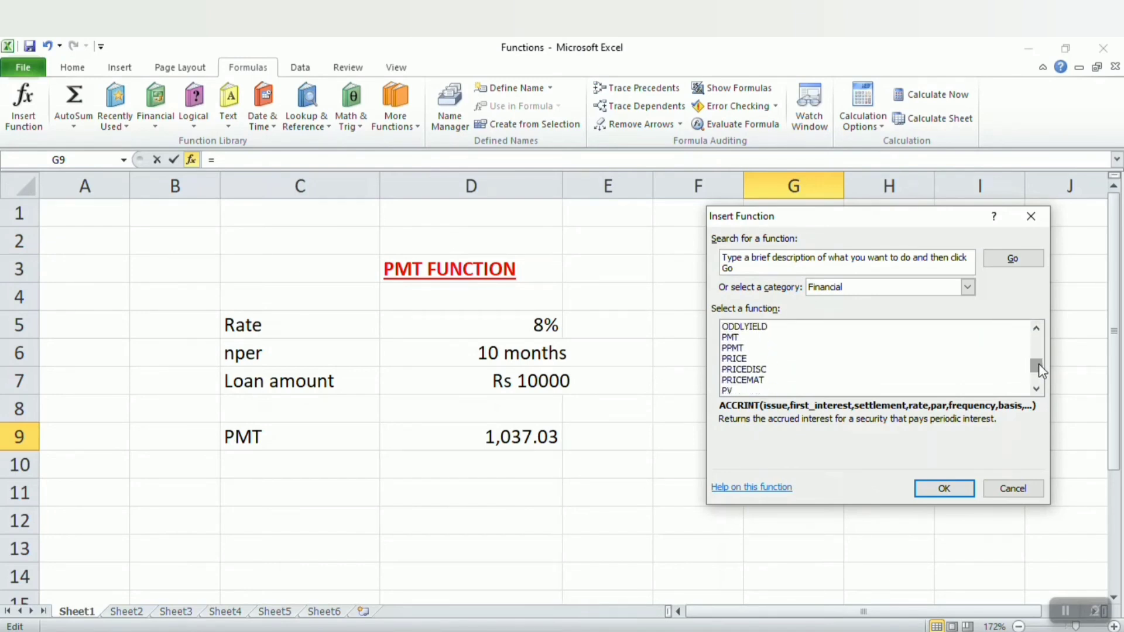
double_click(732, 337)
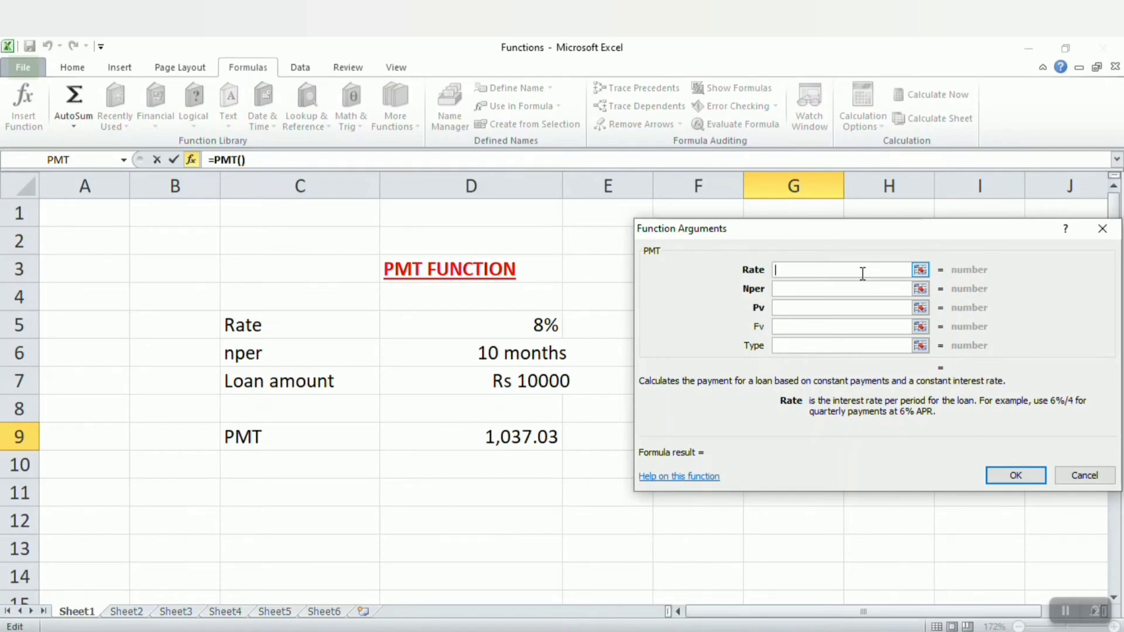
Complete the PMT arguments with Rate 8%/12, Nper 10 and Pv -10000, and confirm the formula
text(8%/12)
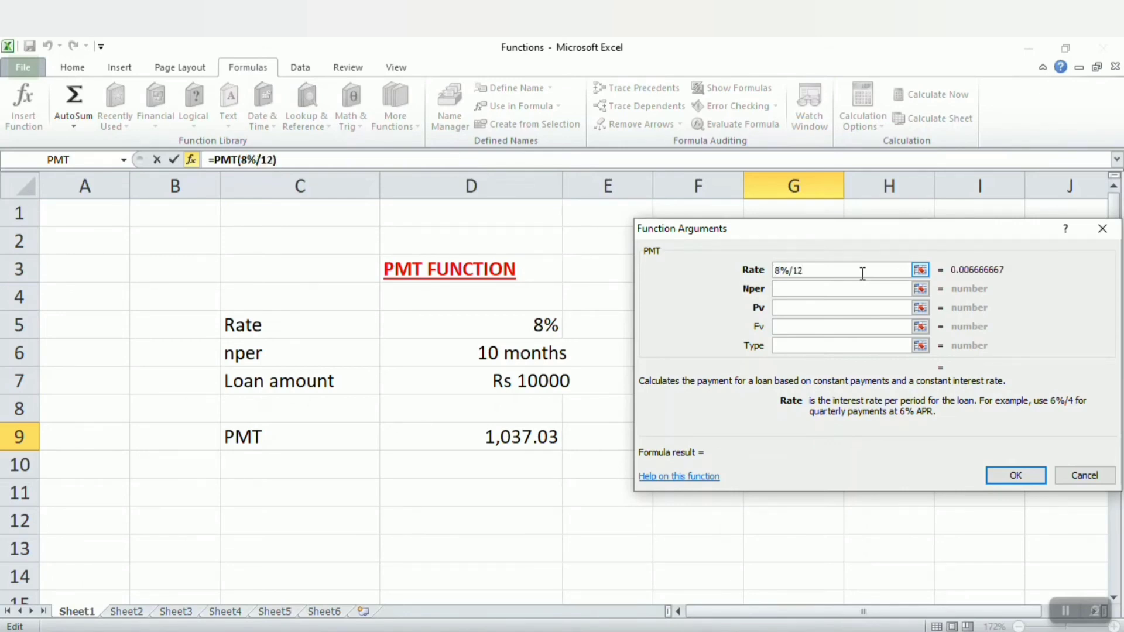
click(842, 288)
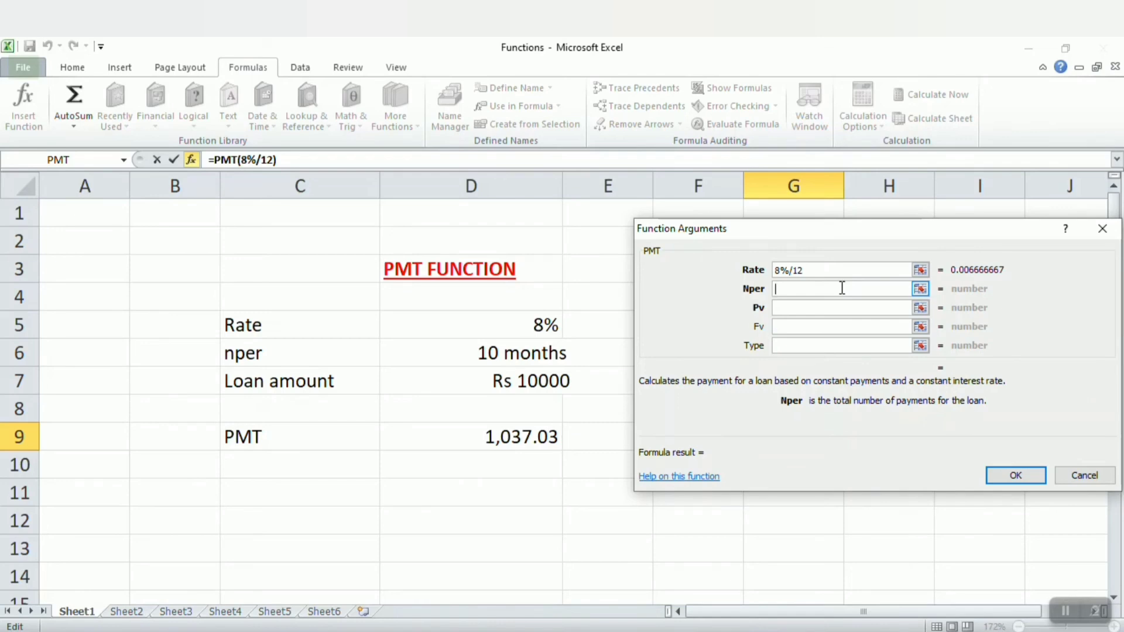
text(10)
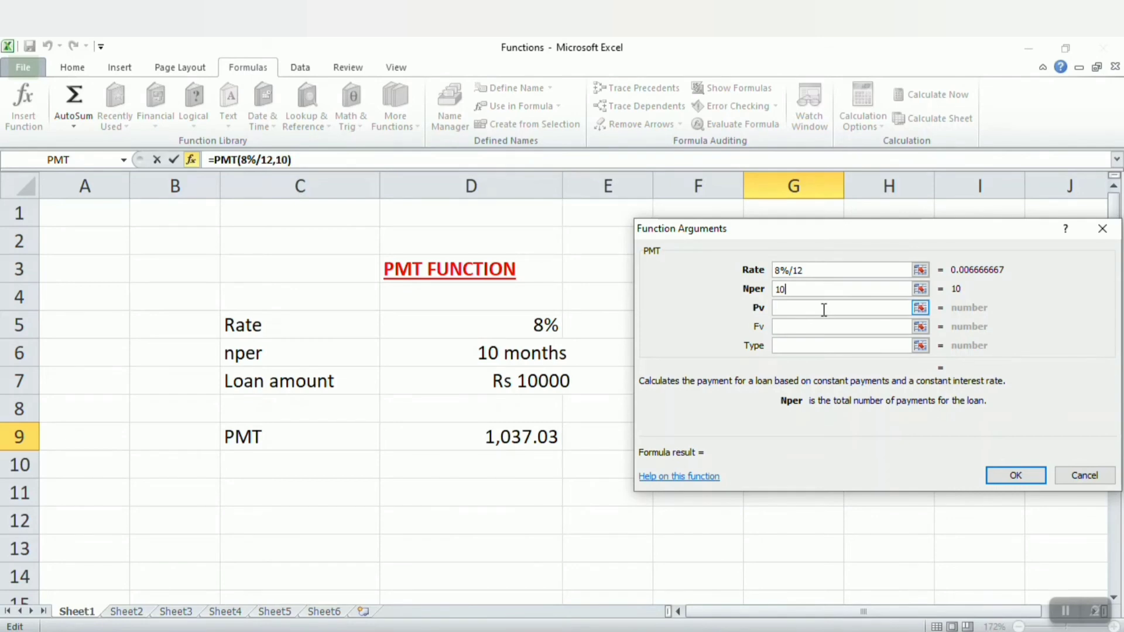
click(823, 309)
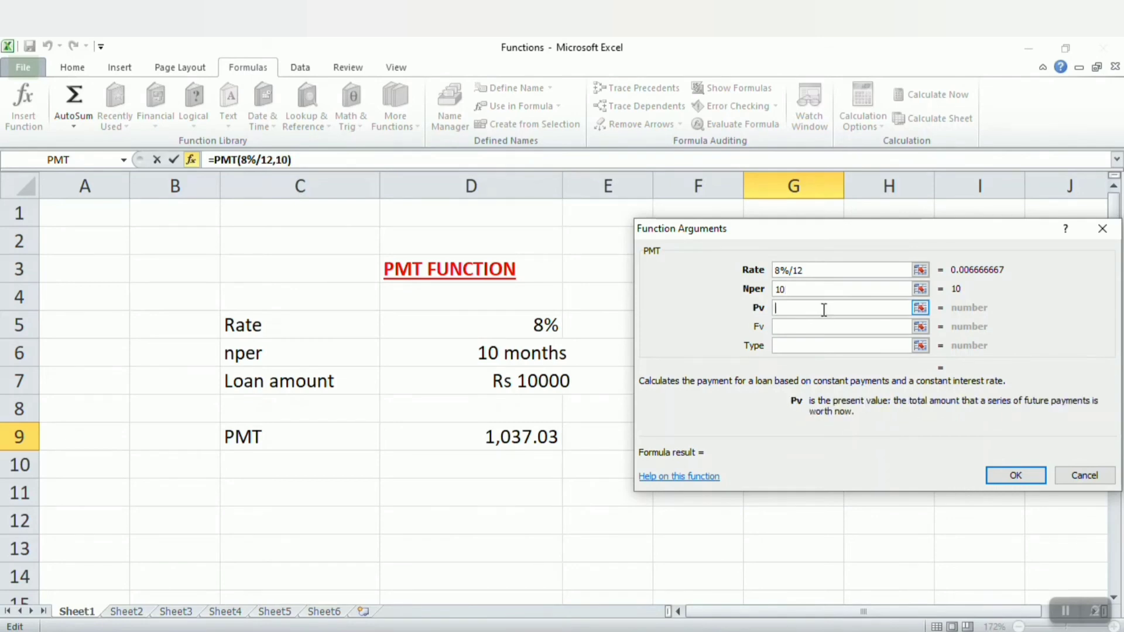
text(-10000)
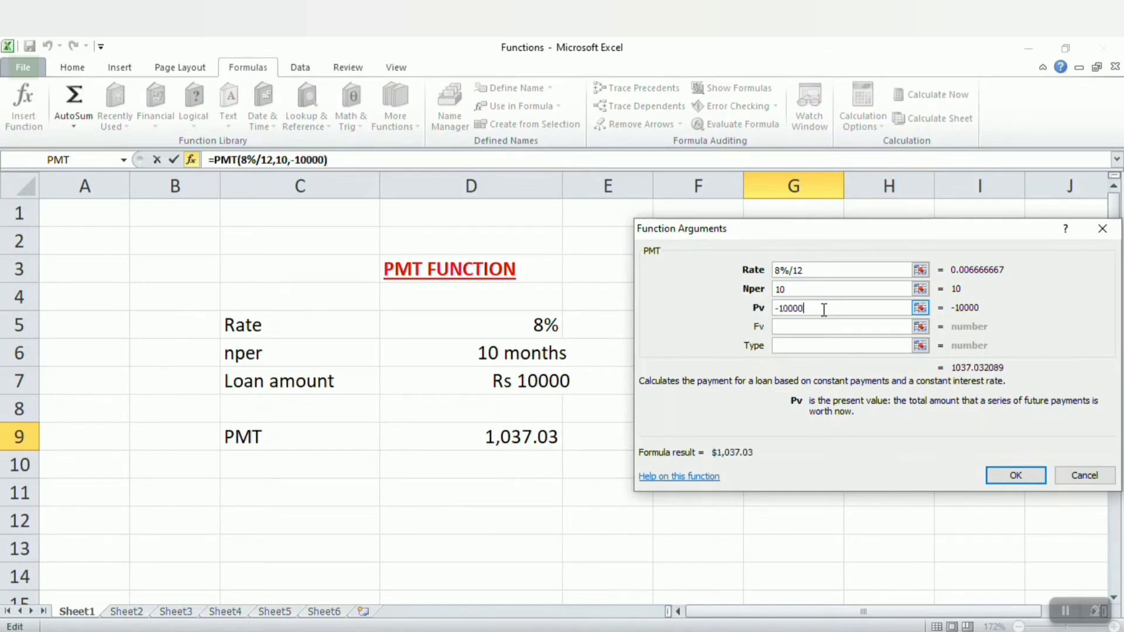
click(1004, 479)
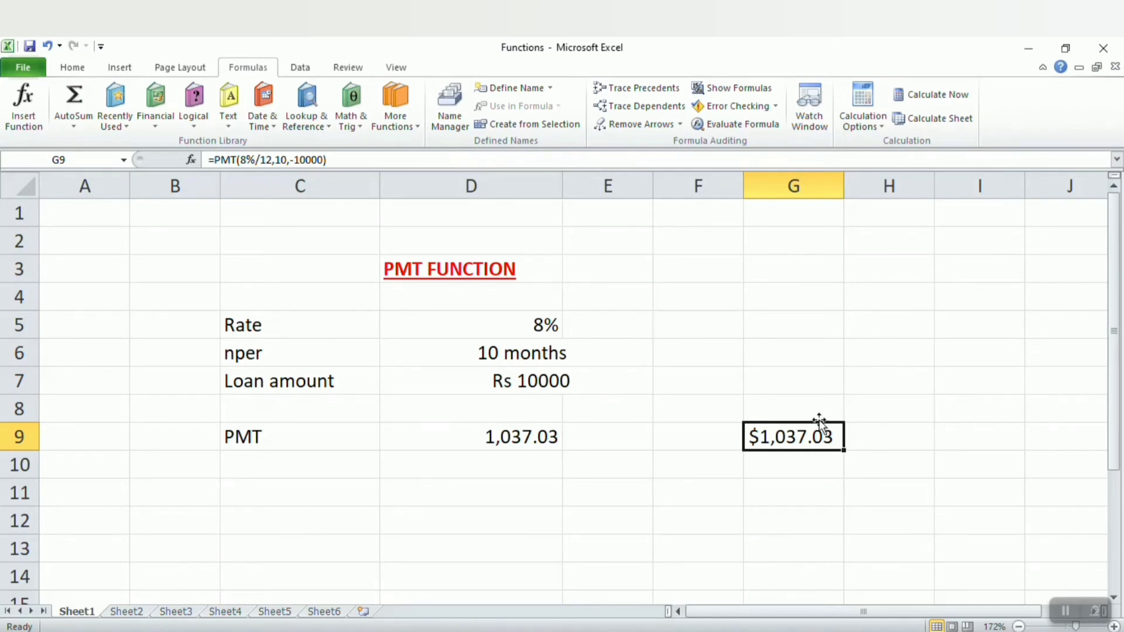
Insert the financial PV function into cell E10 on Sheet2
click(132, 612)
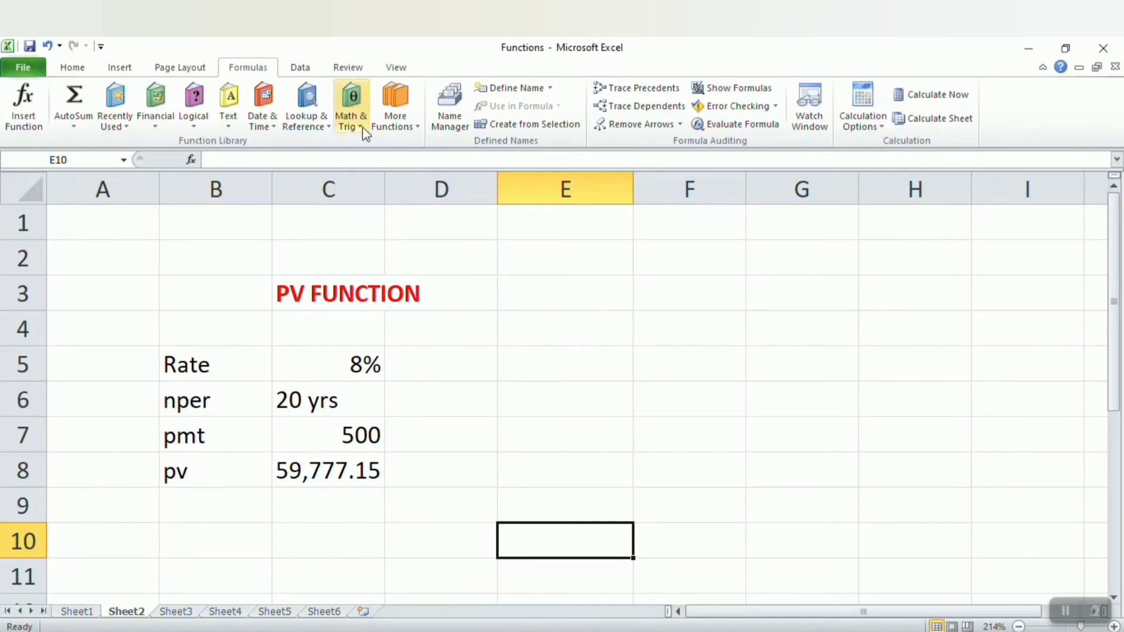
click(23, 107)
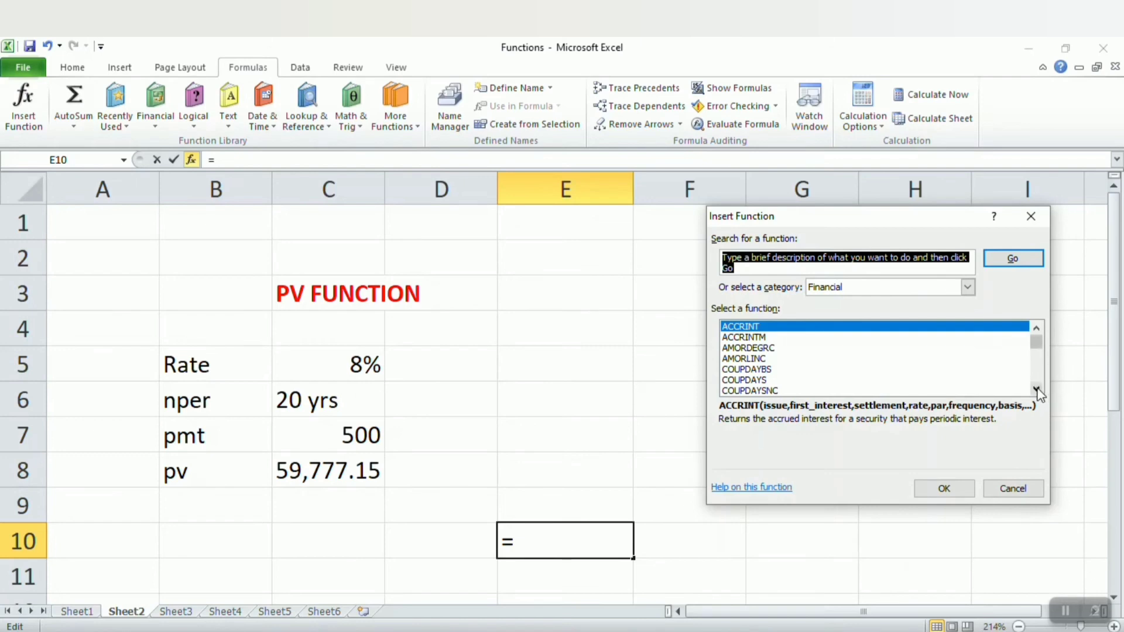
drag(1038, 391, 1038, 392)
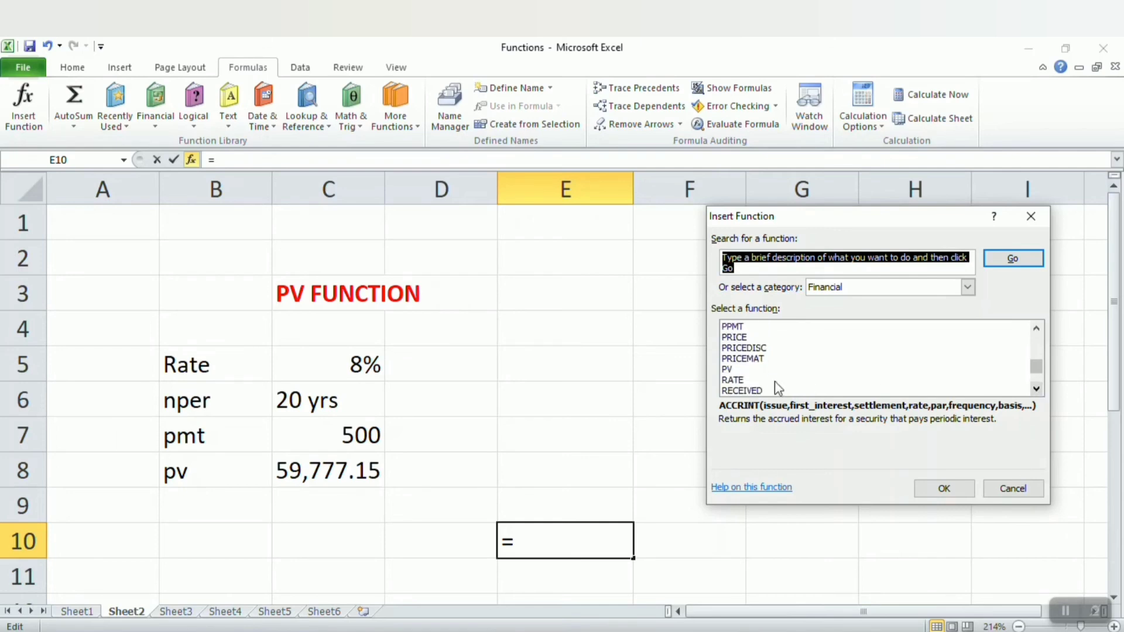
double_click(737, 367)
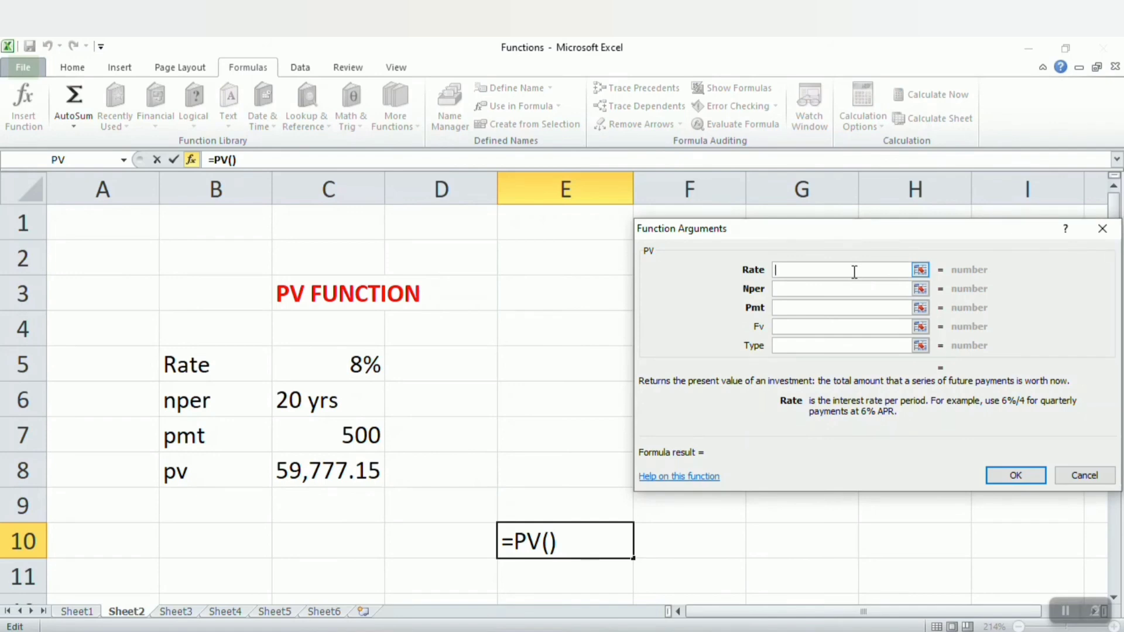
Complete the PV arguments with Rate 8%/12, Nper 20*12 and Pmt -500, and confirm the formula
text(8)
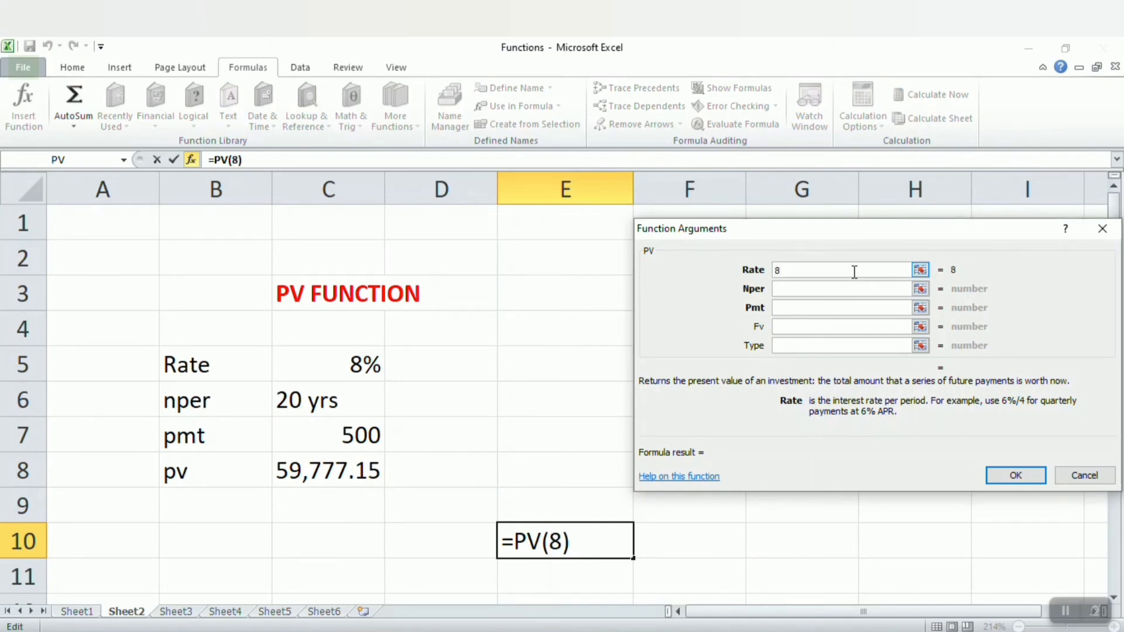
text(%/12)
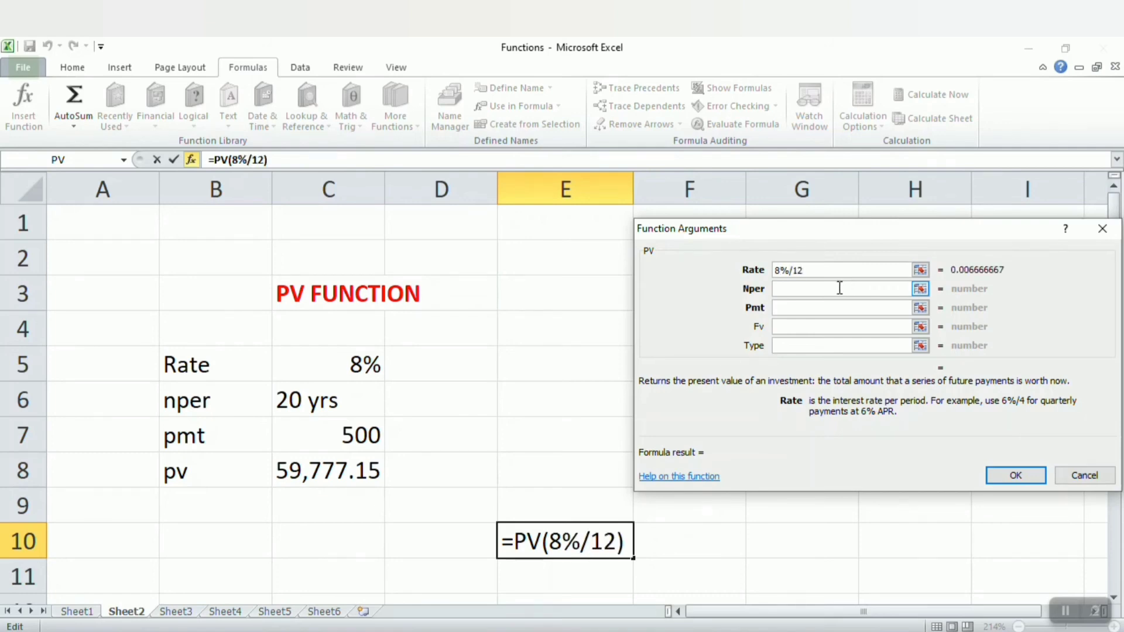
click(840, 288)
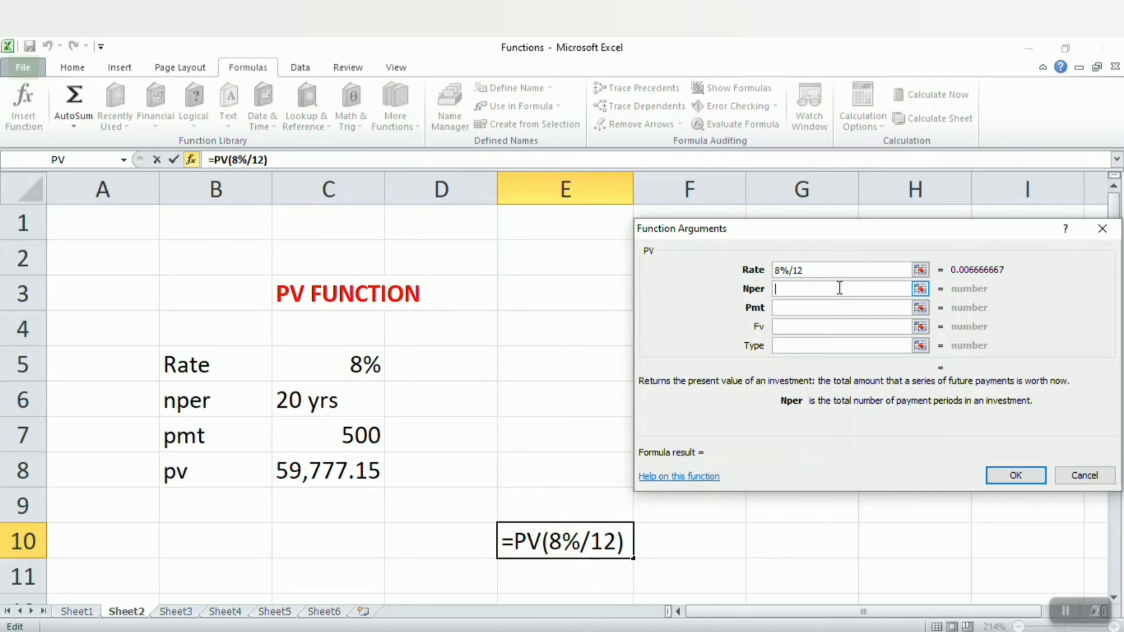
text(20)
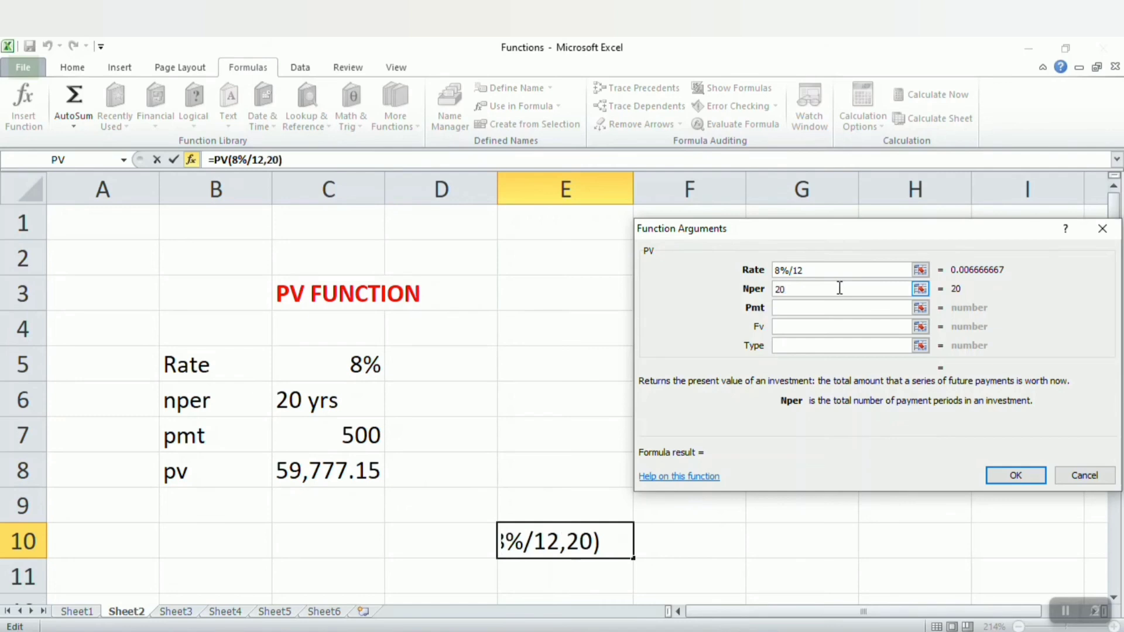
text(*1)
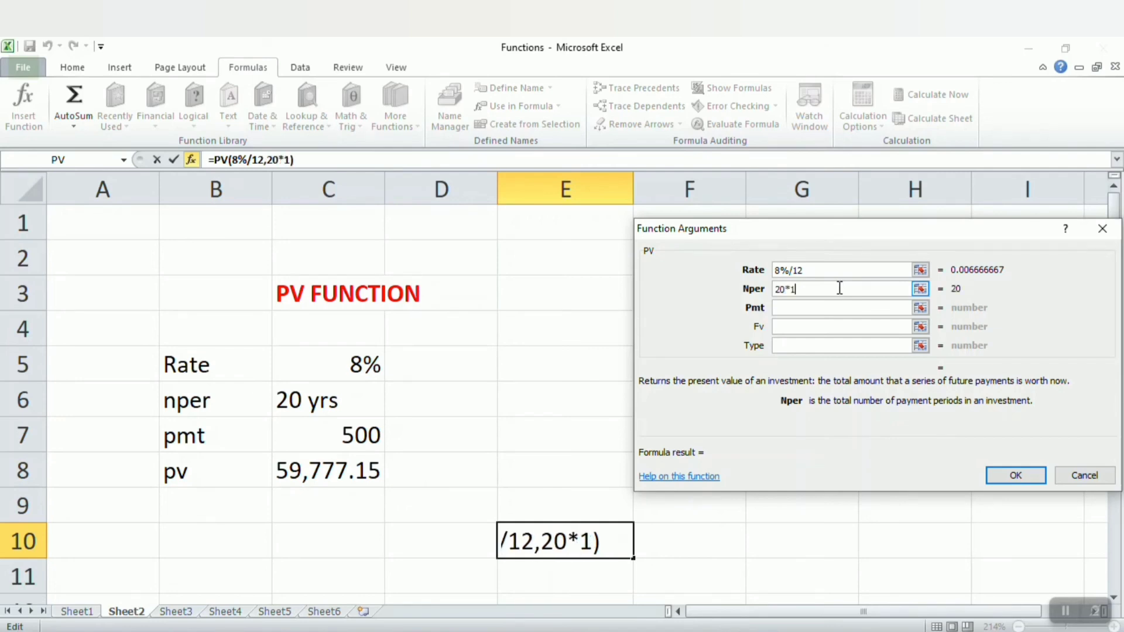
text(2)
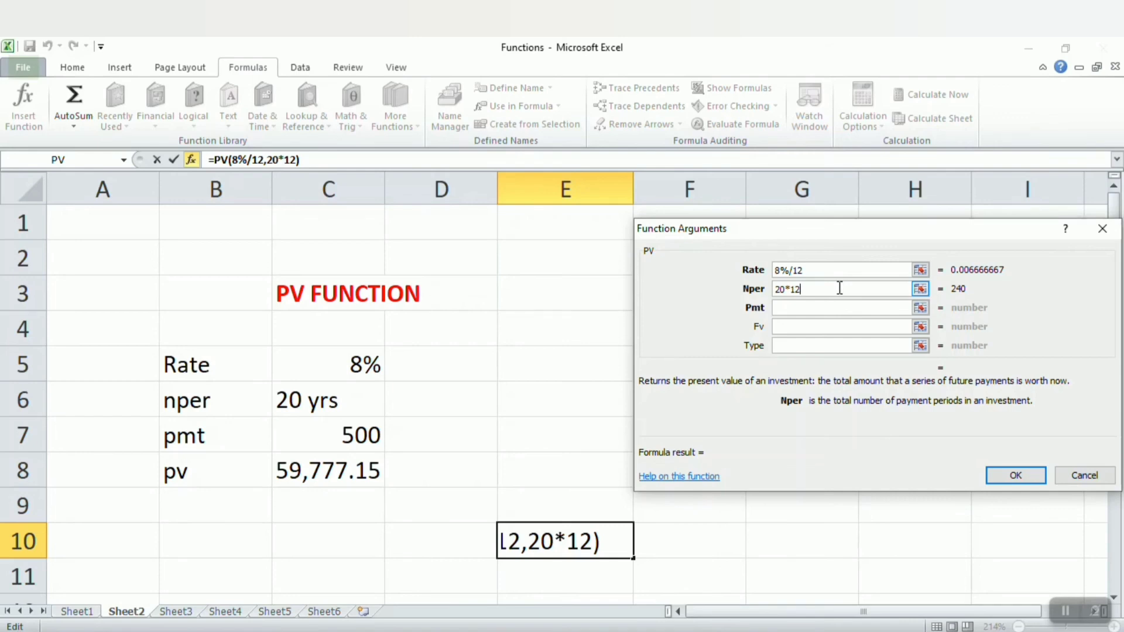
click(840, 307)
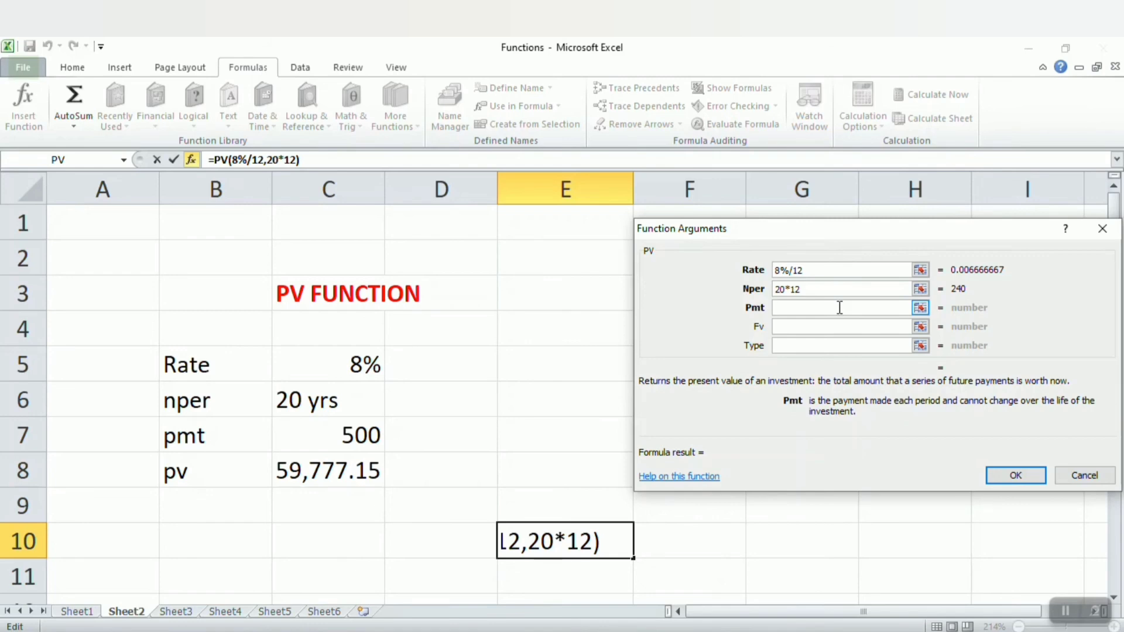
text(-)
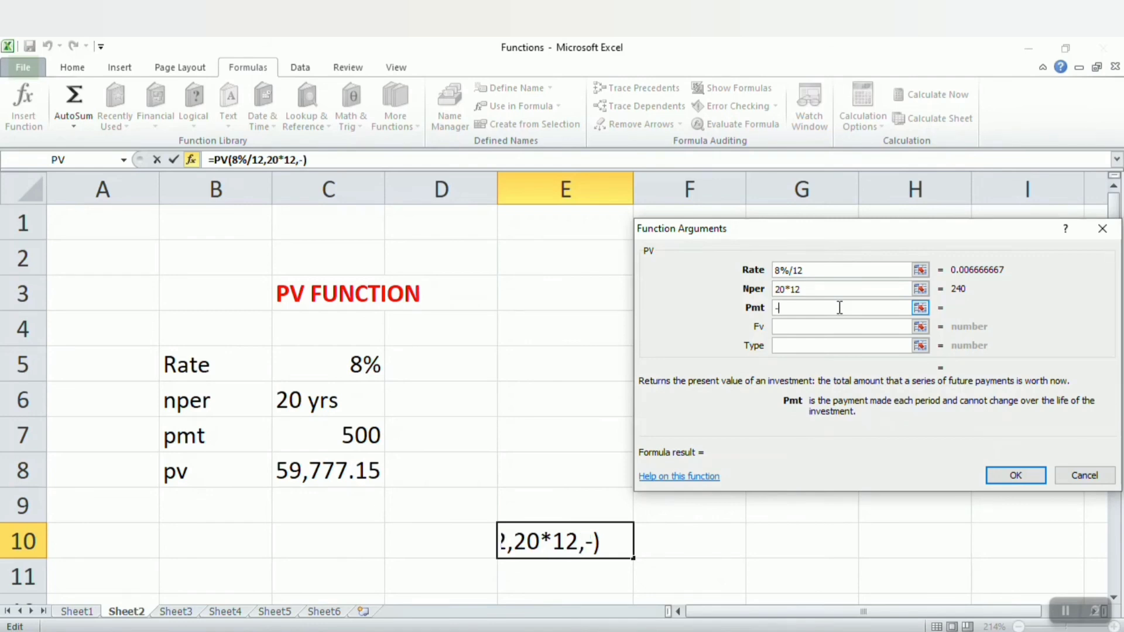
text(500)
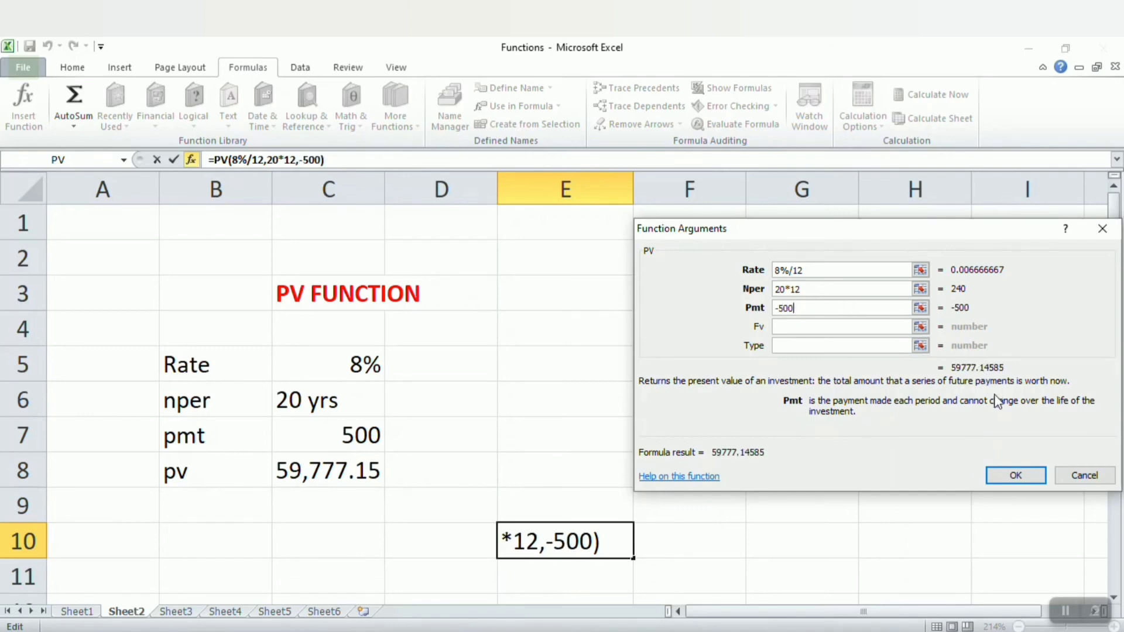
click(1011, 476)
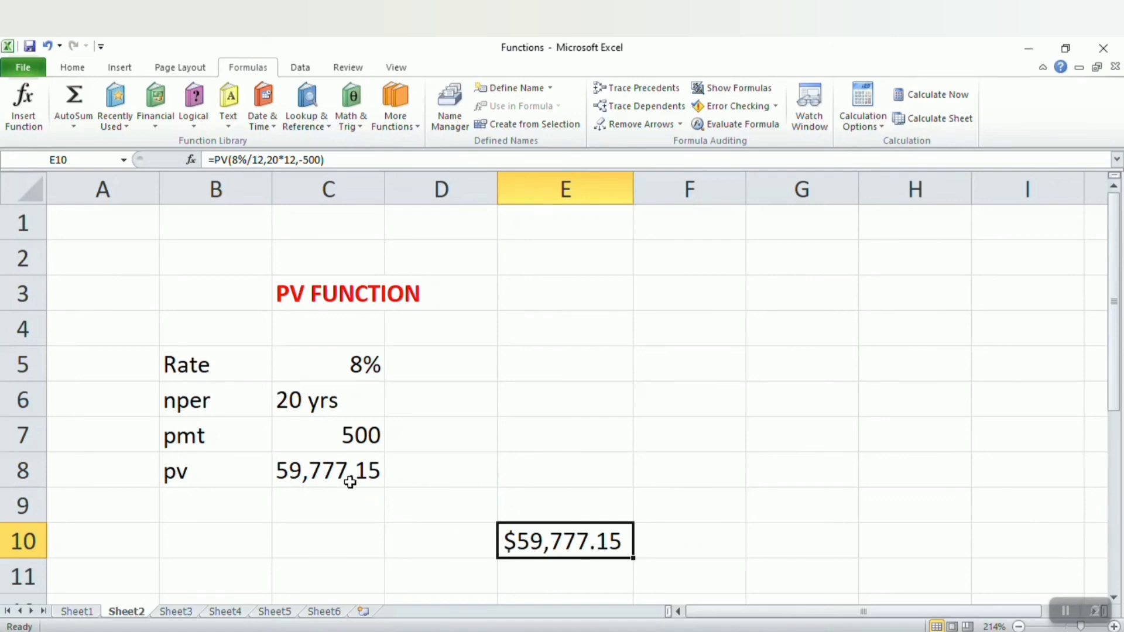
click(350, 482)
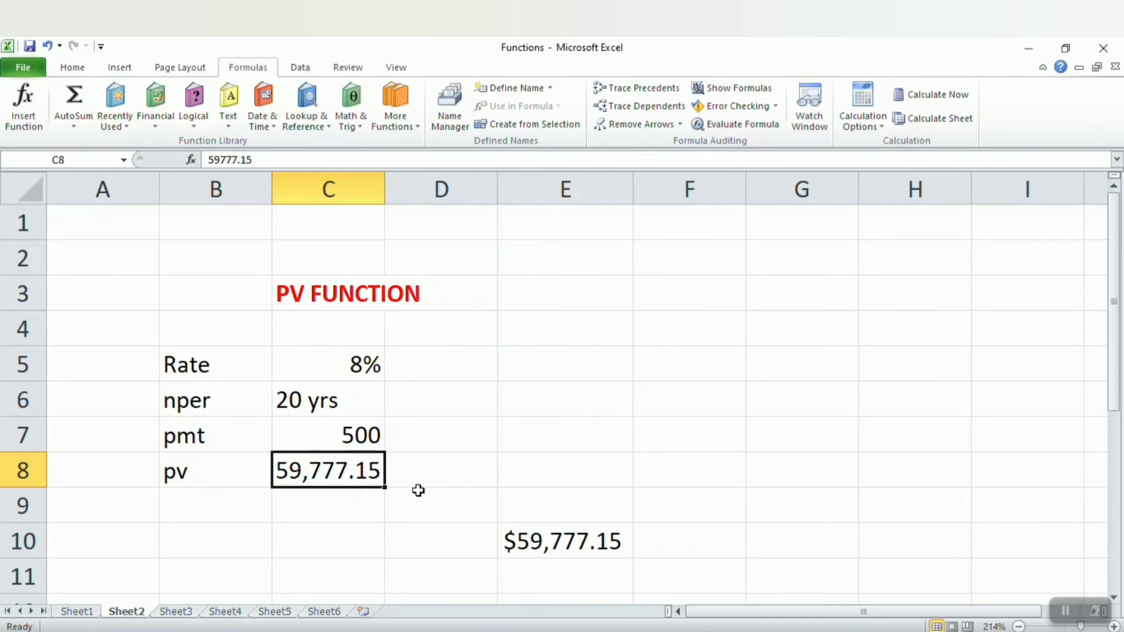
Insert the financial NPV function into cell B14 on Sheet3
click(175, 612)
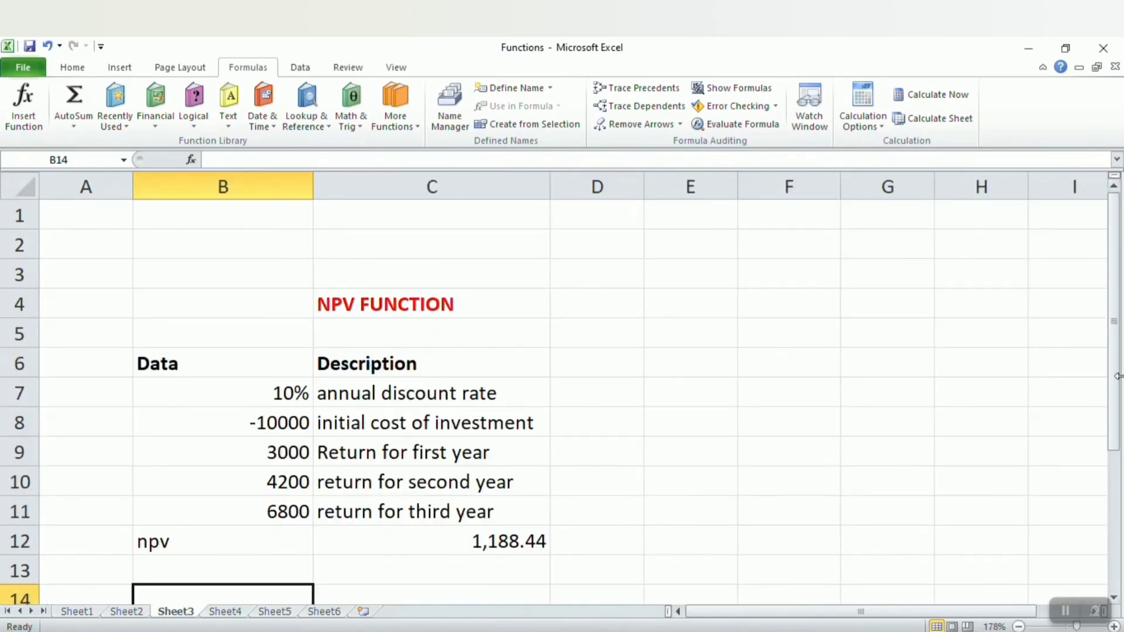
drag(1116, 376, 1114, 414)
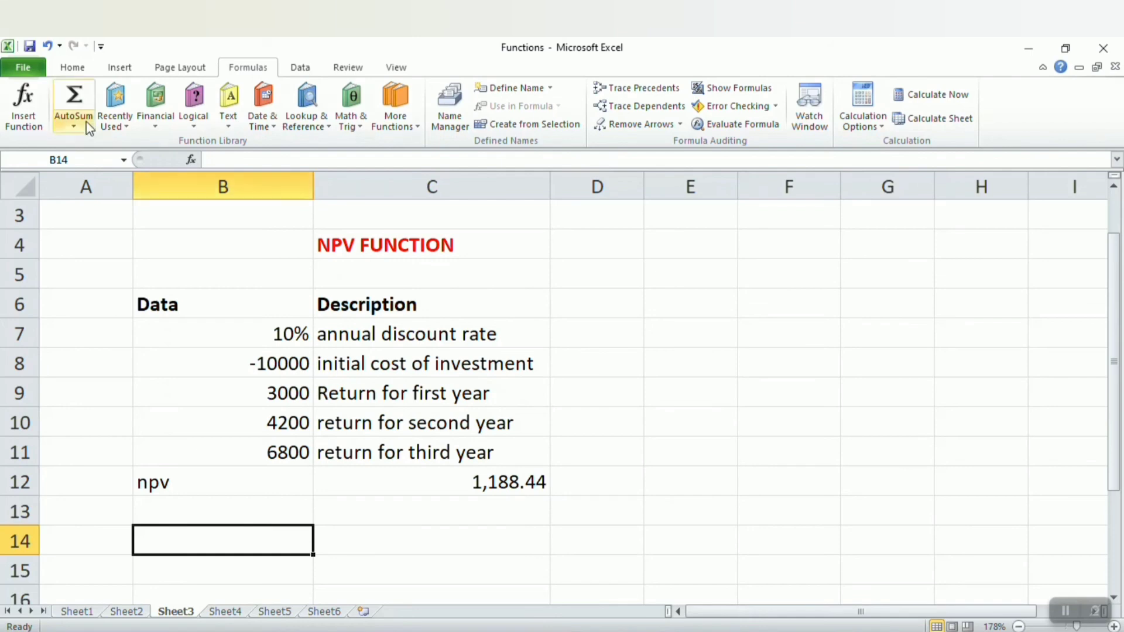
click(23, 108)
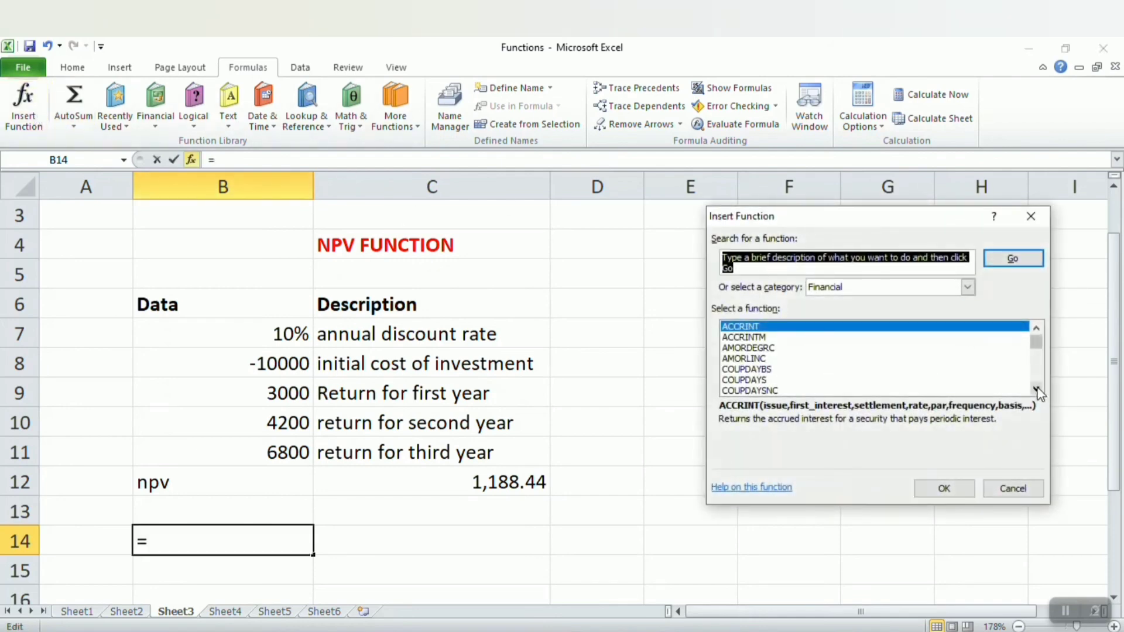
drag(1038, 388, 1039, 394)
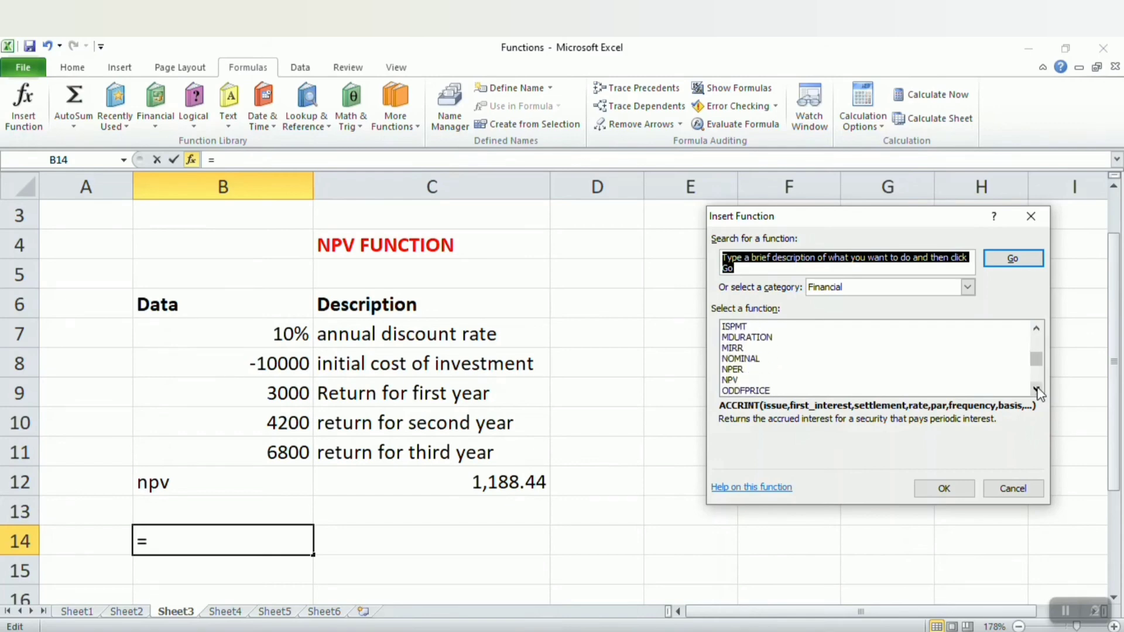
click(741, 381)
double_click(740, 381)
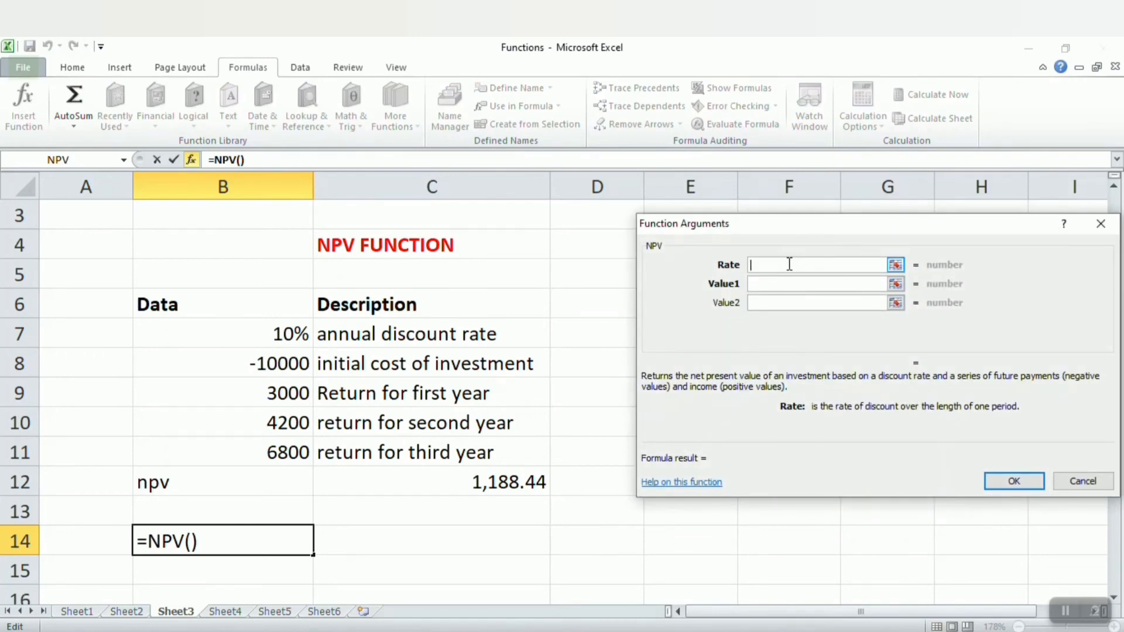
Complete the NPV arguments with Rate 10%, Value1 -10000, Value2 3000, Value3 4200 and Value4 6800, and confirm the formula
text(10%)
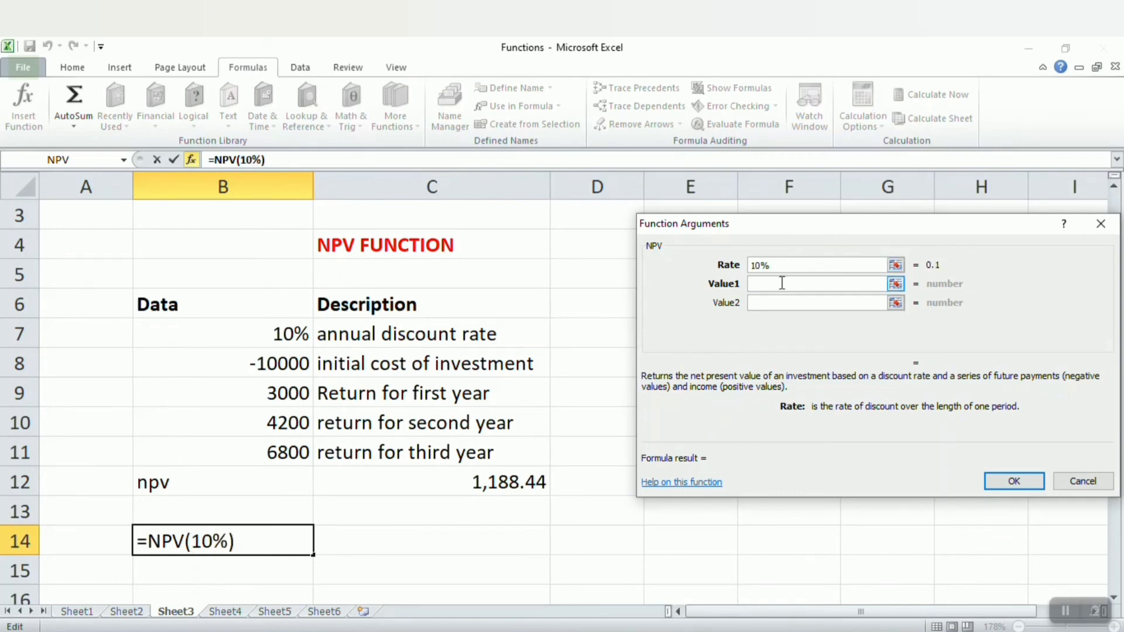
click(782, 283)
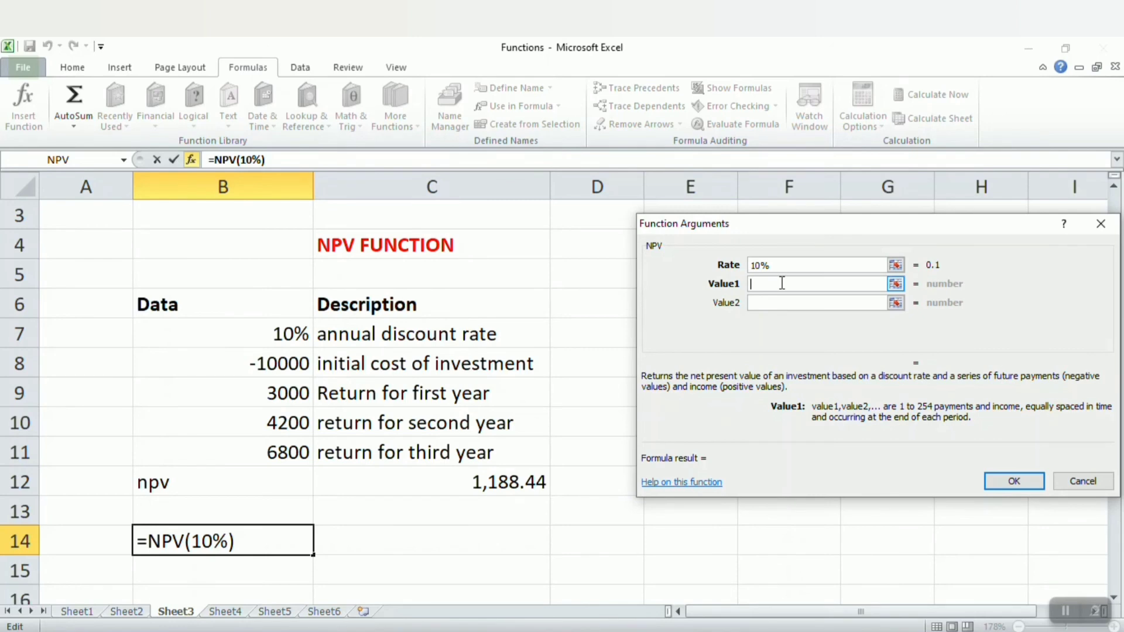
text(-1)
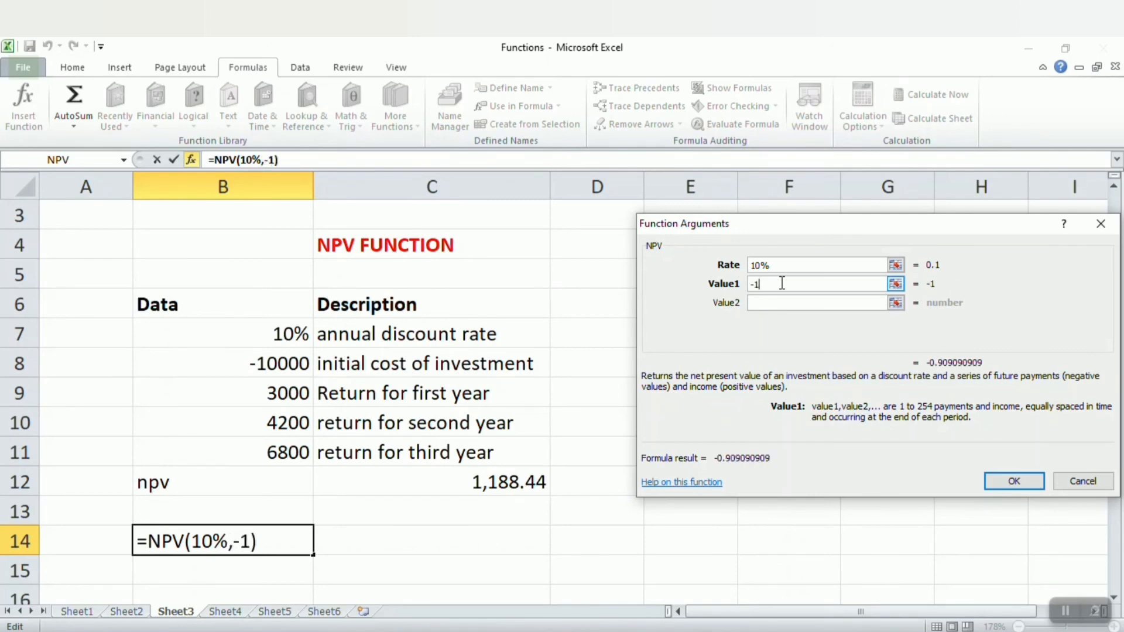
text(0000)
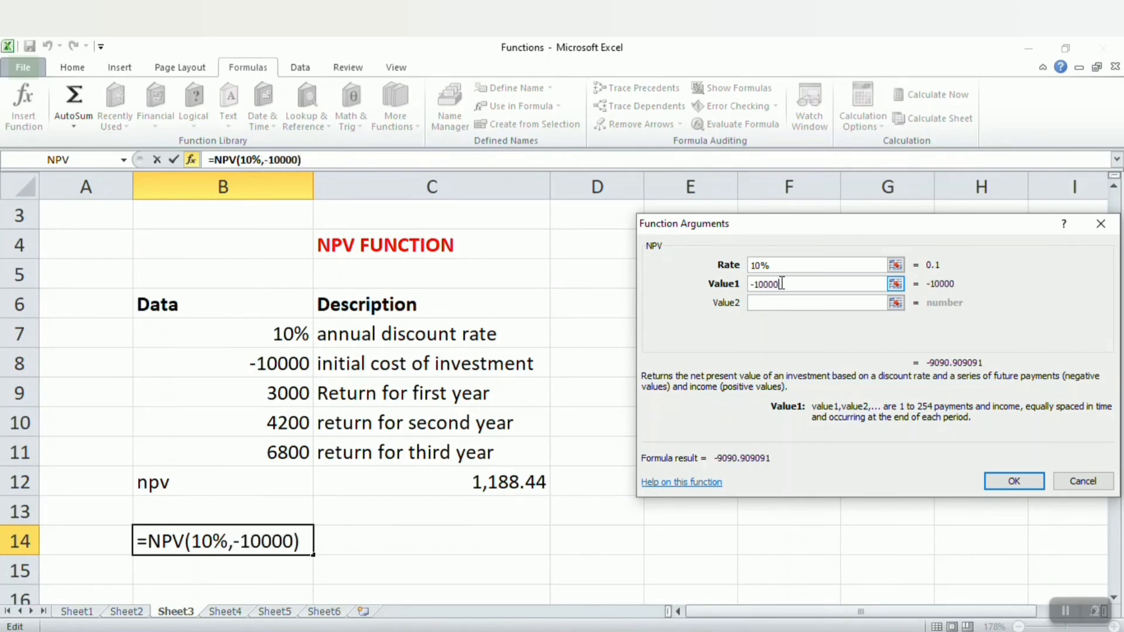
click(777, 303)
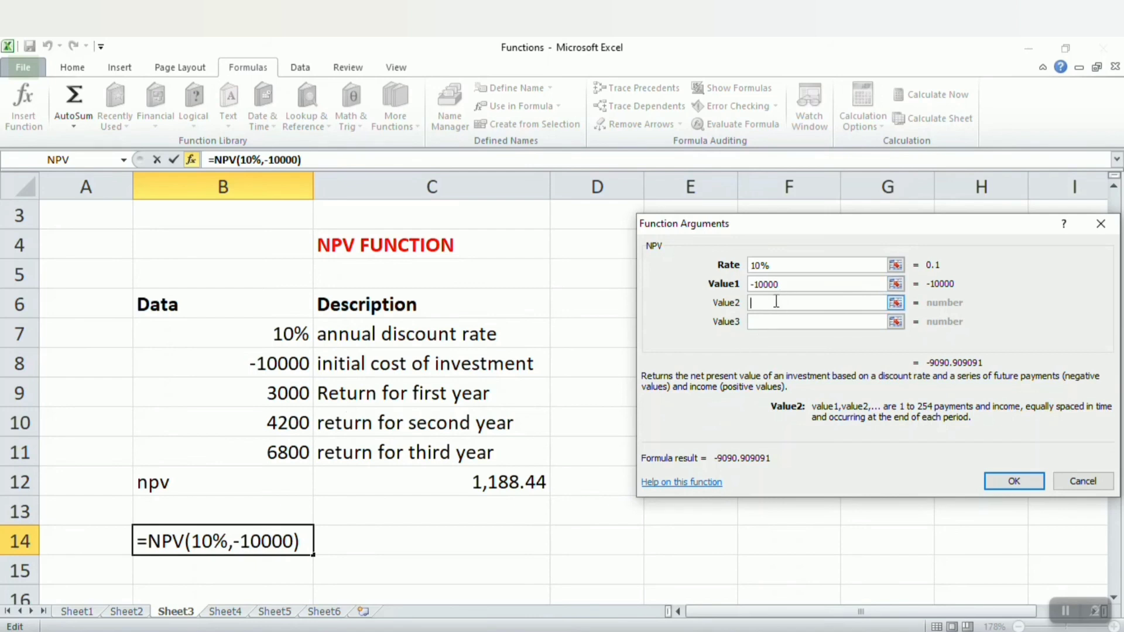
text(3000)
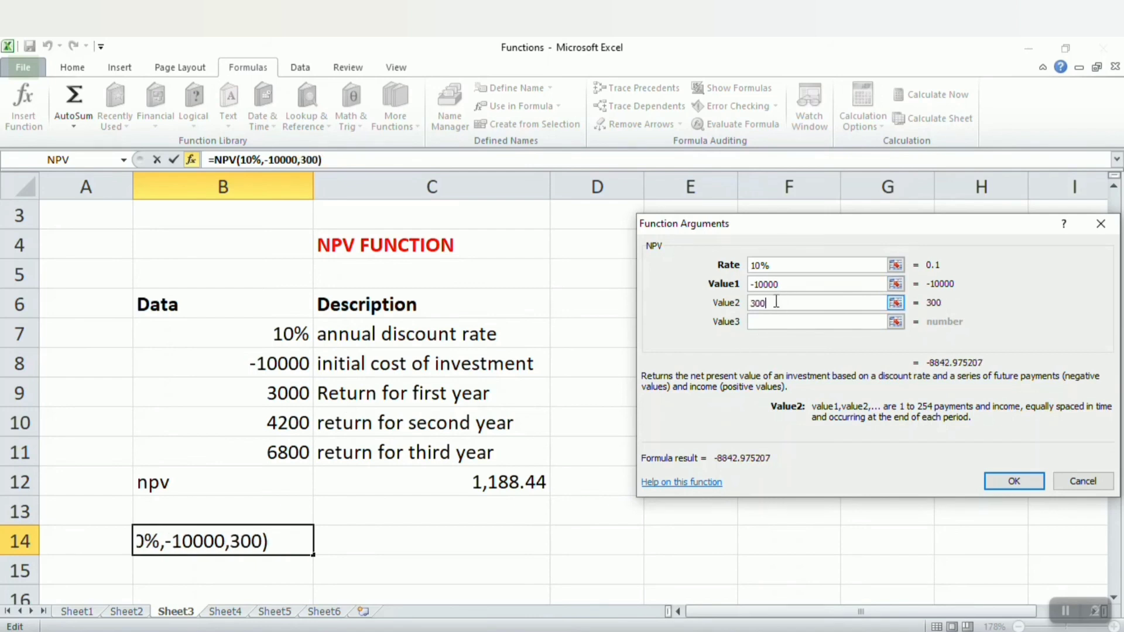
click(773, 321)
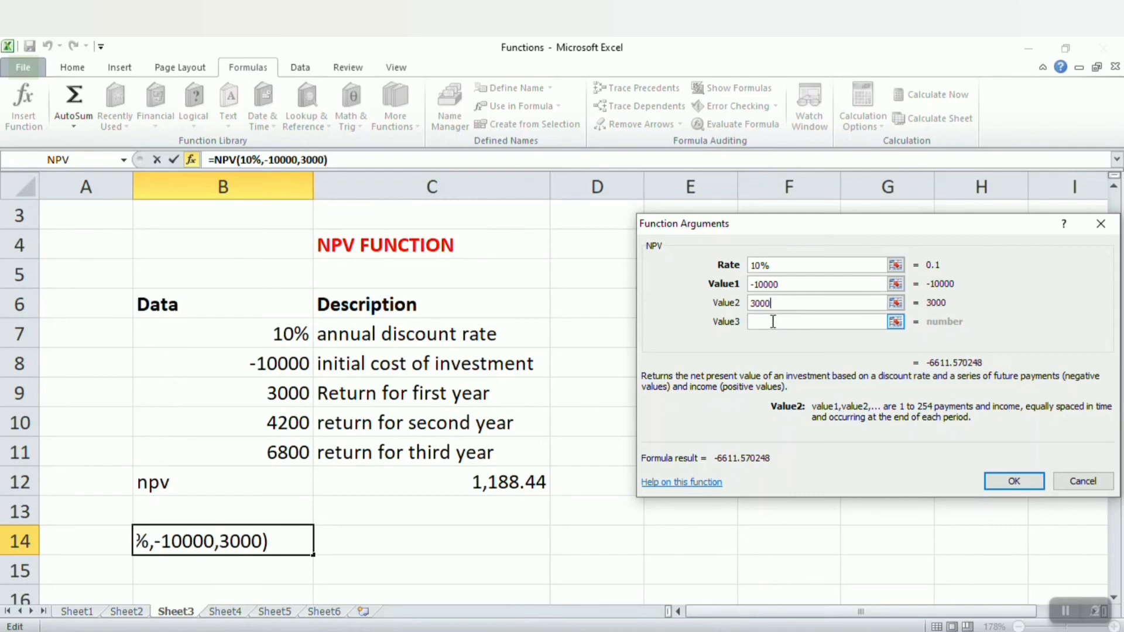
text(4200)
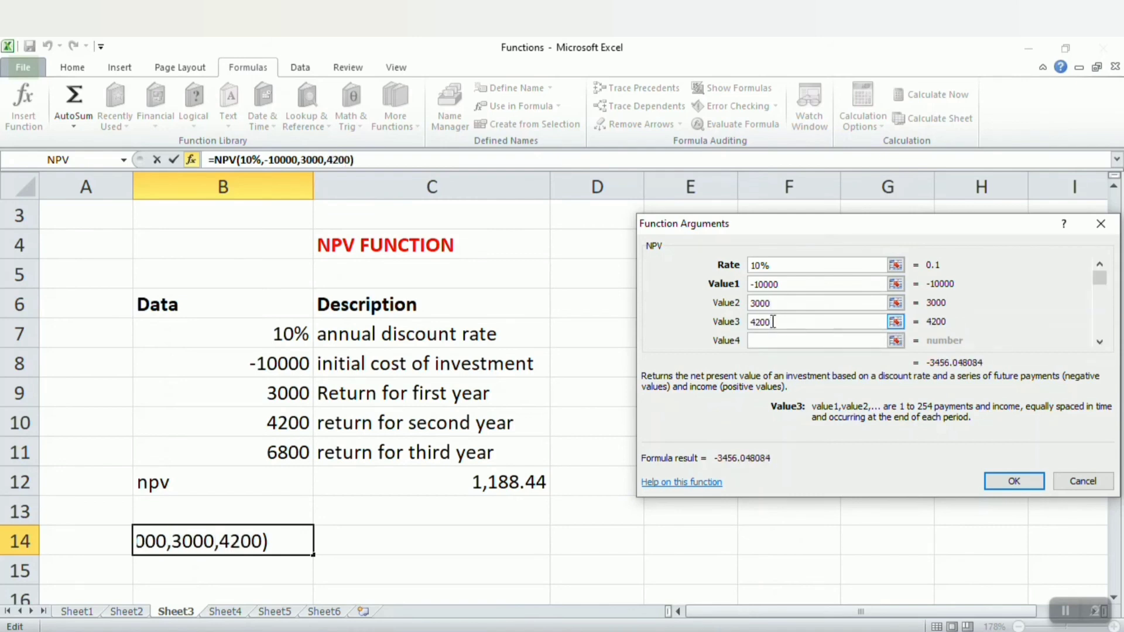
click(765, 343)
click(779, 342)
text(6800)
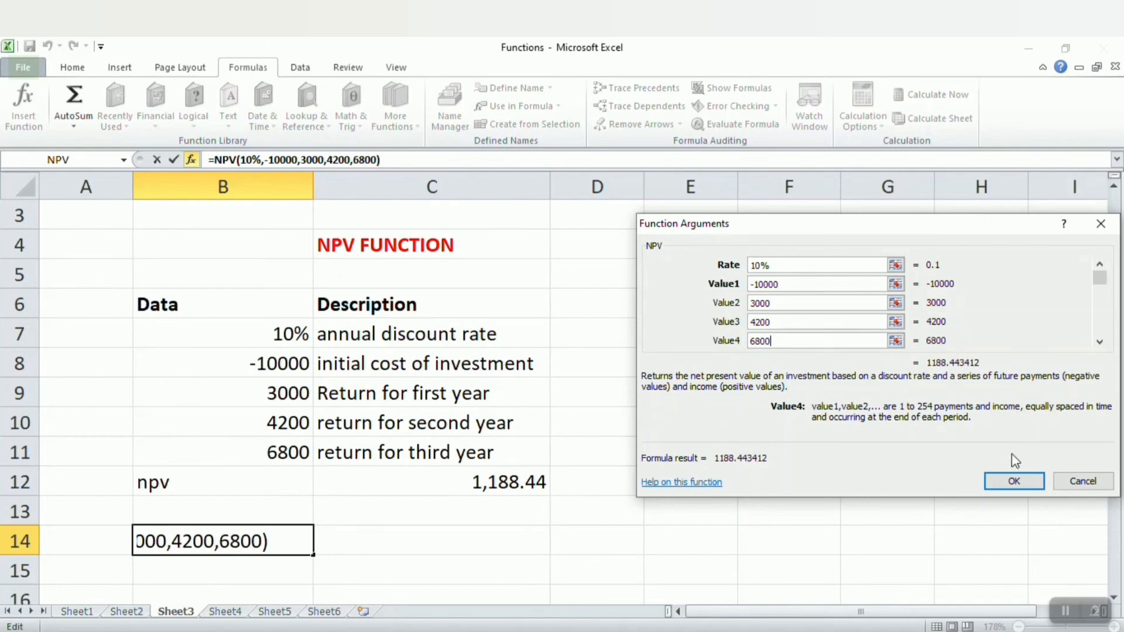
click(1011, 481)
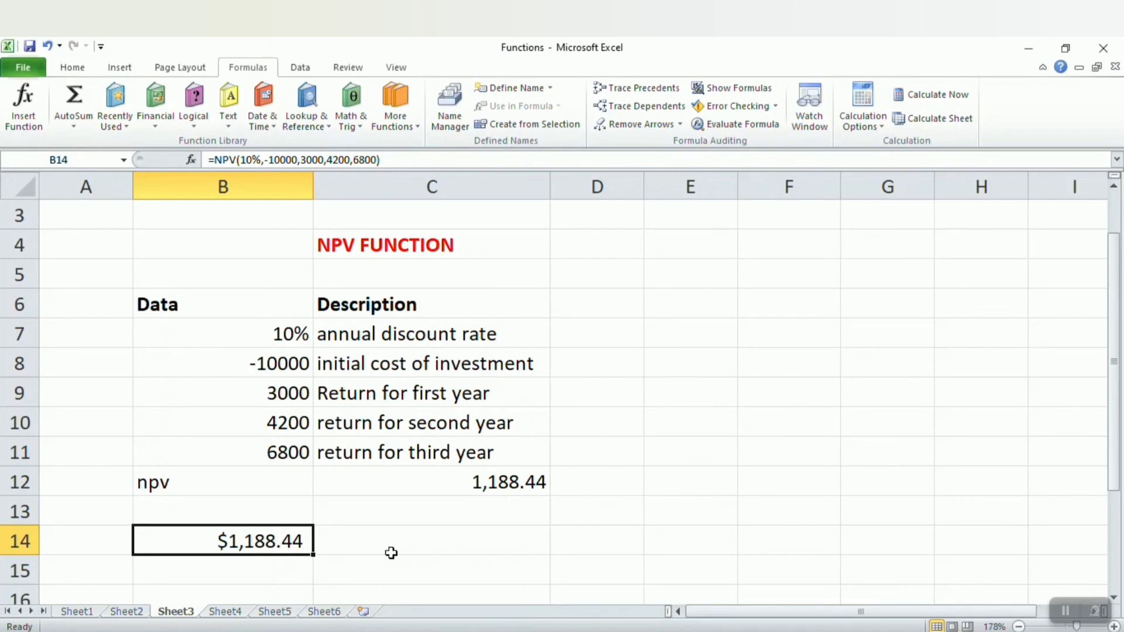
Insert the financial IRR function into cell B14 on Sheet4
click(226, 612)
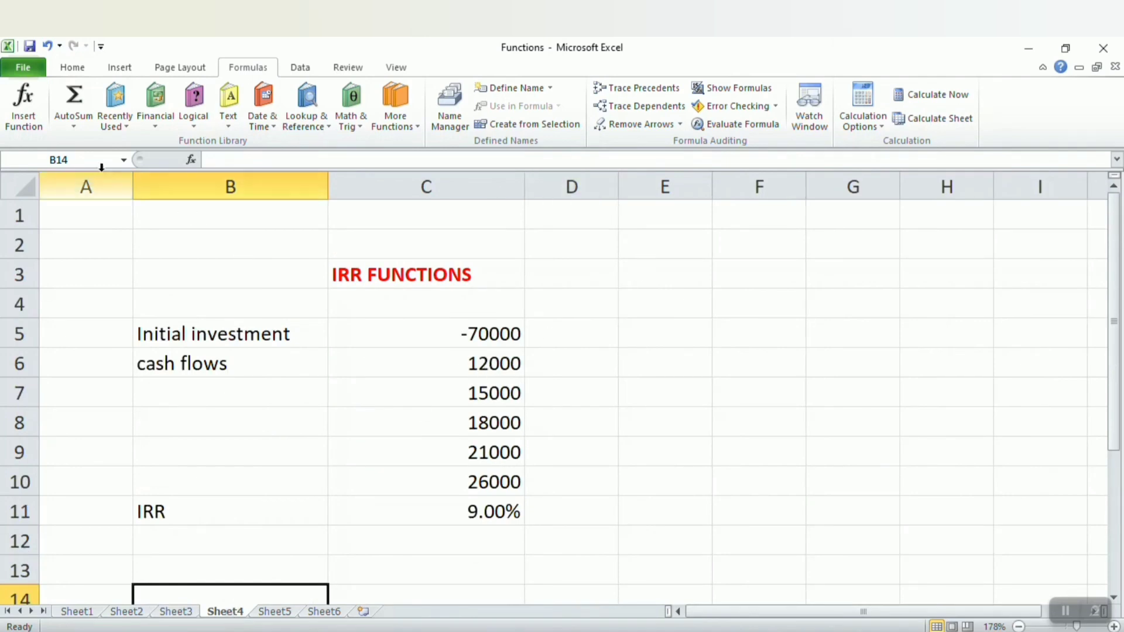
click(23, 109)
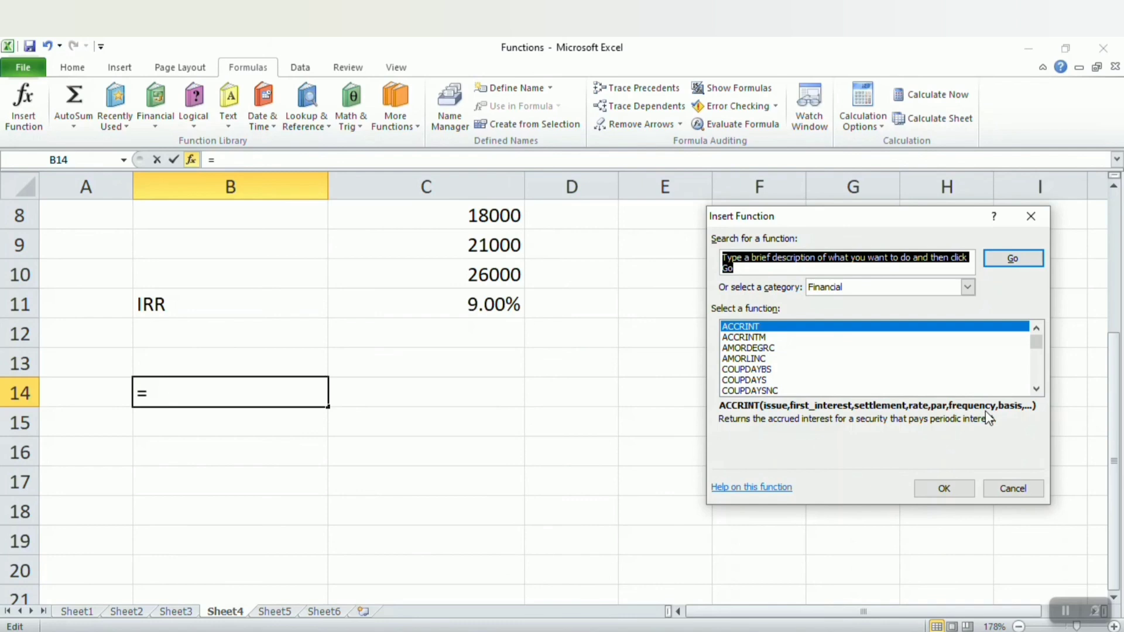
click(1036, 390)
click(1036, 391)
click(1037, 390)
click(1036, 391)
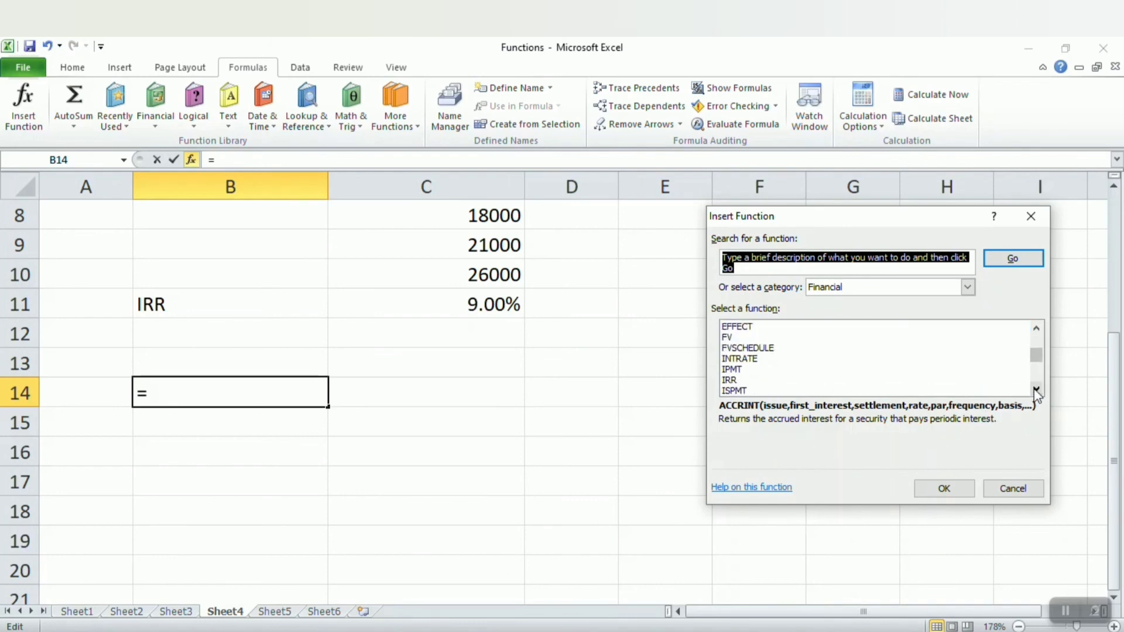
double_click(729, 381)
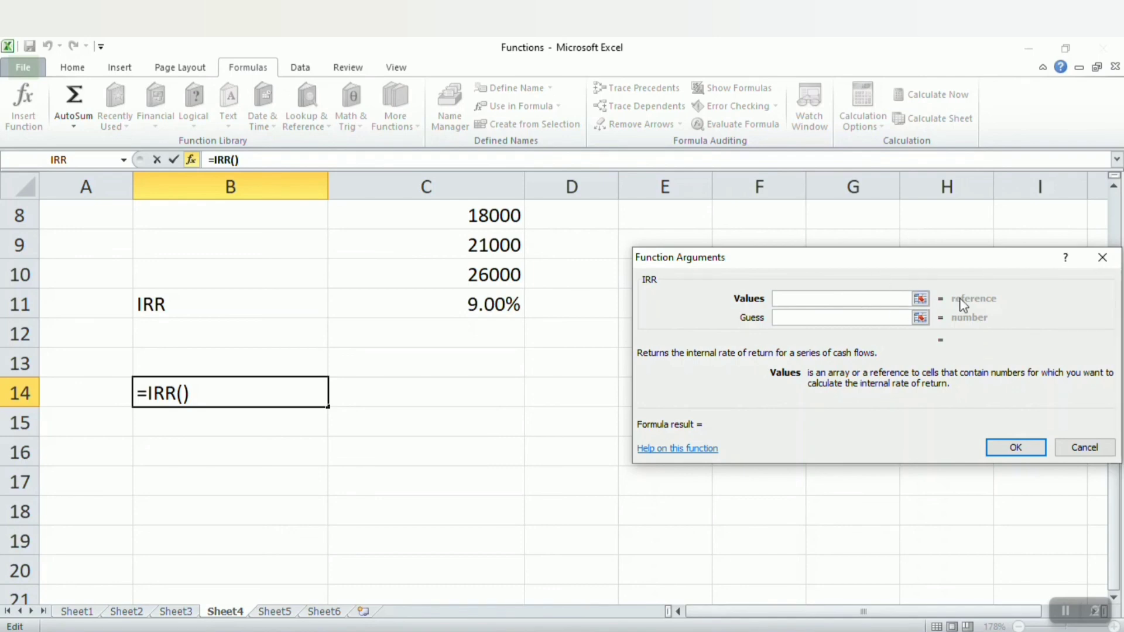
Set the IRR Values argument to the range C5:C10, leave Guess empty, and confirm the formula
click(920, 299)
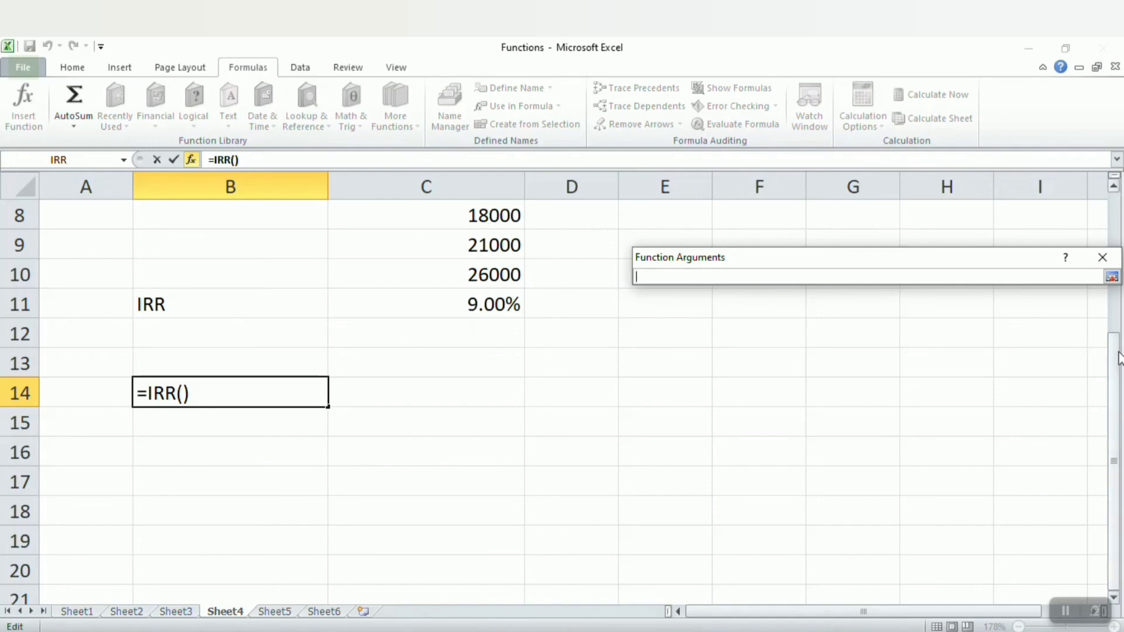
drag(1118, 360, 1119, 279)
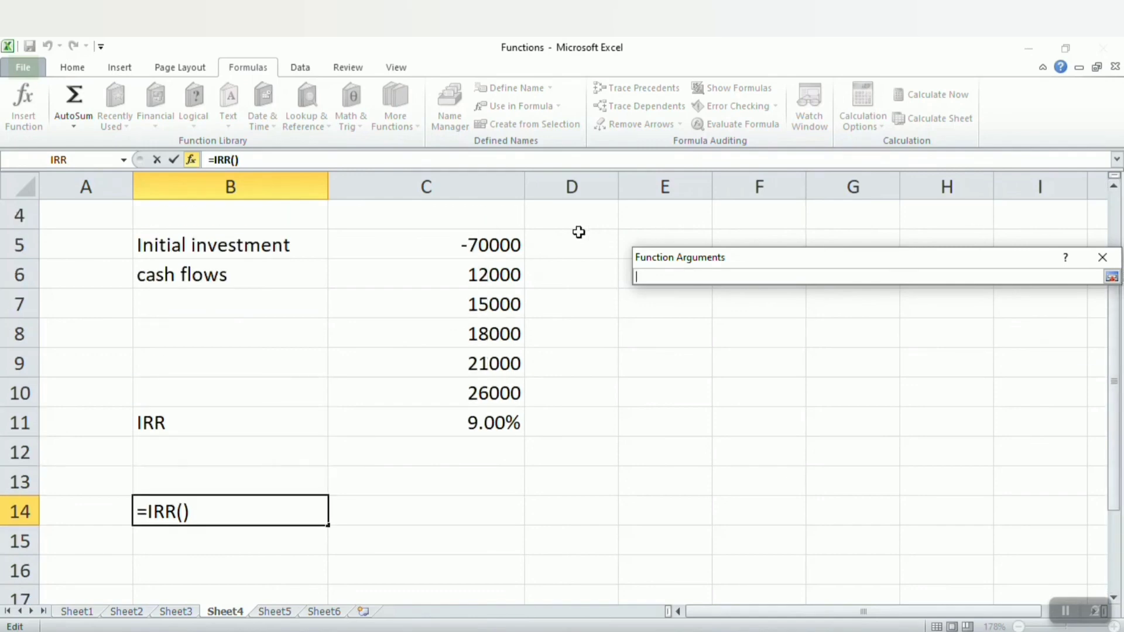
click(501, 242)
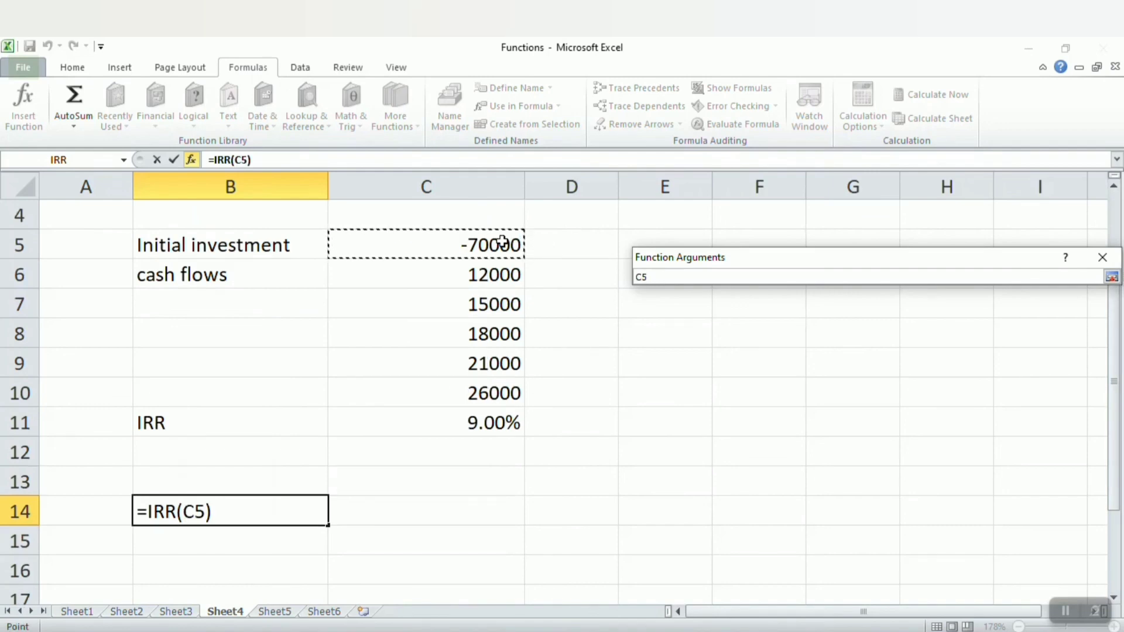
key(F8)
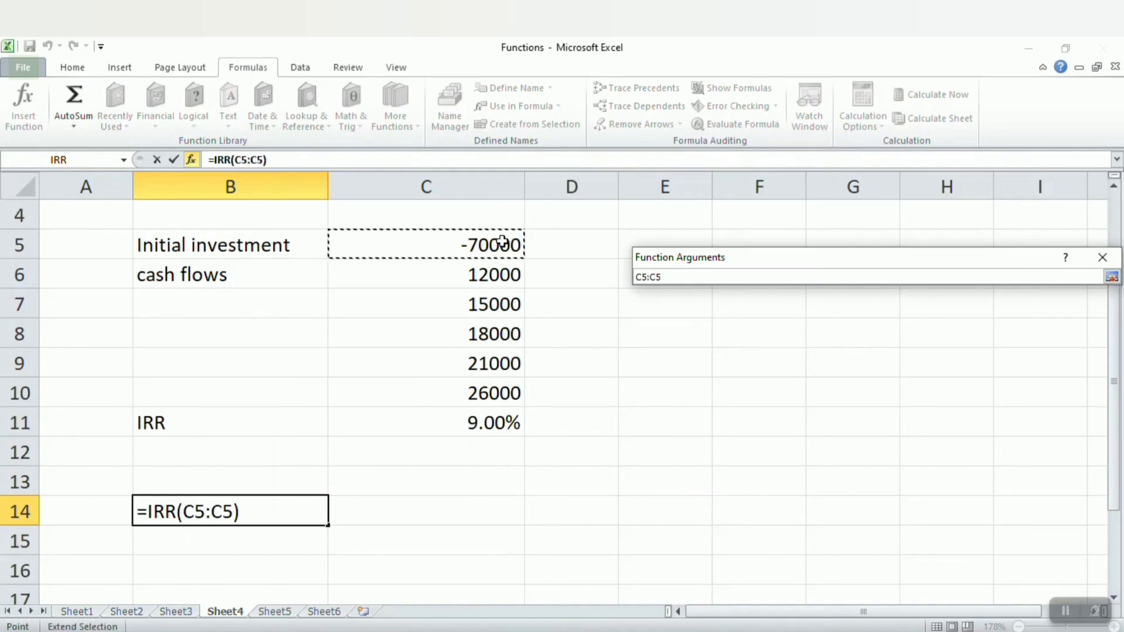
key(BackSpace)
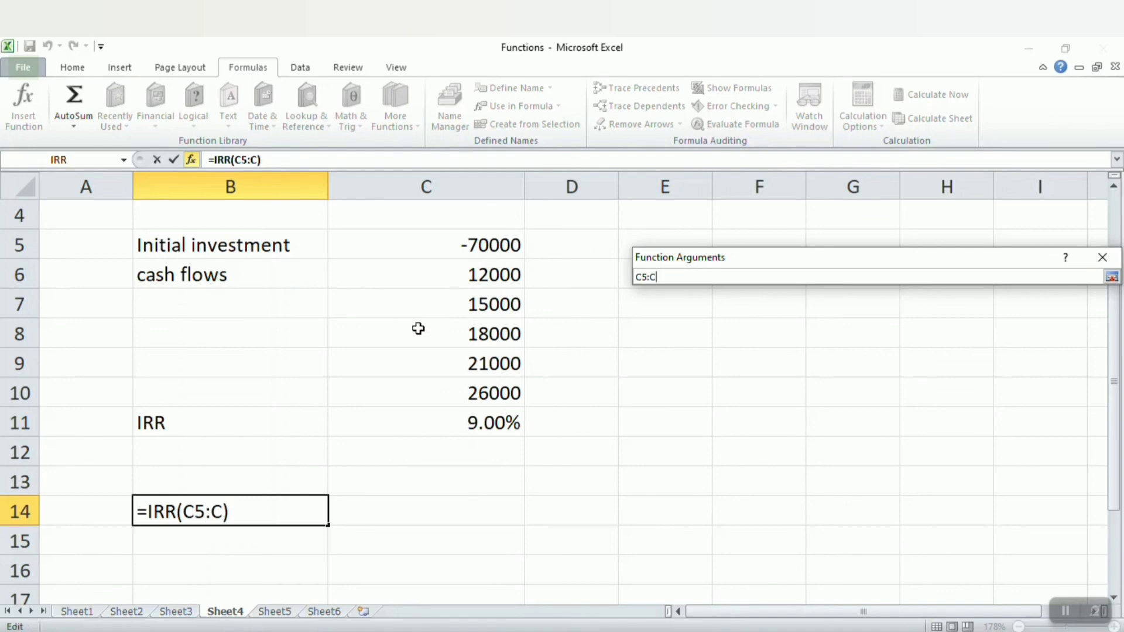
click(513, 395)
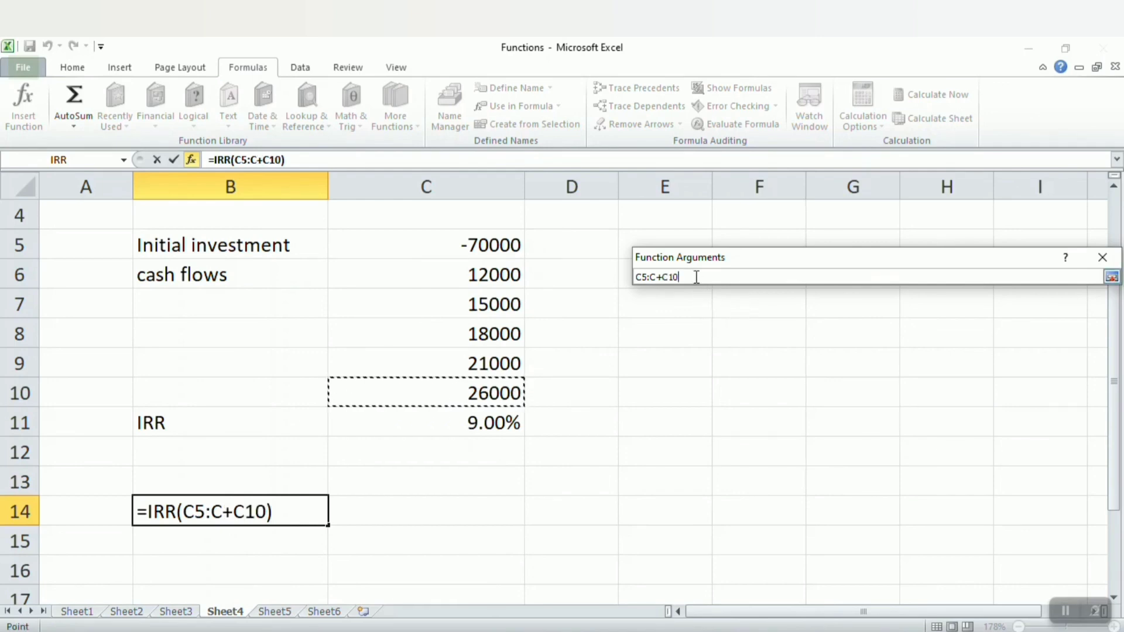
click(658, 277)
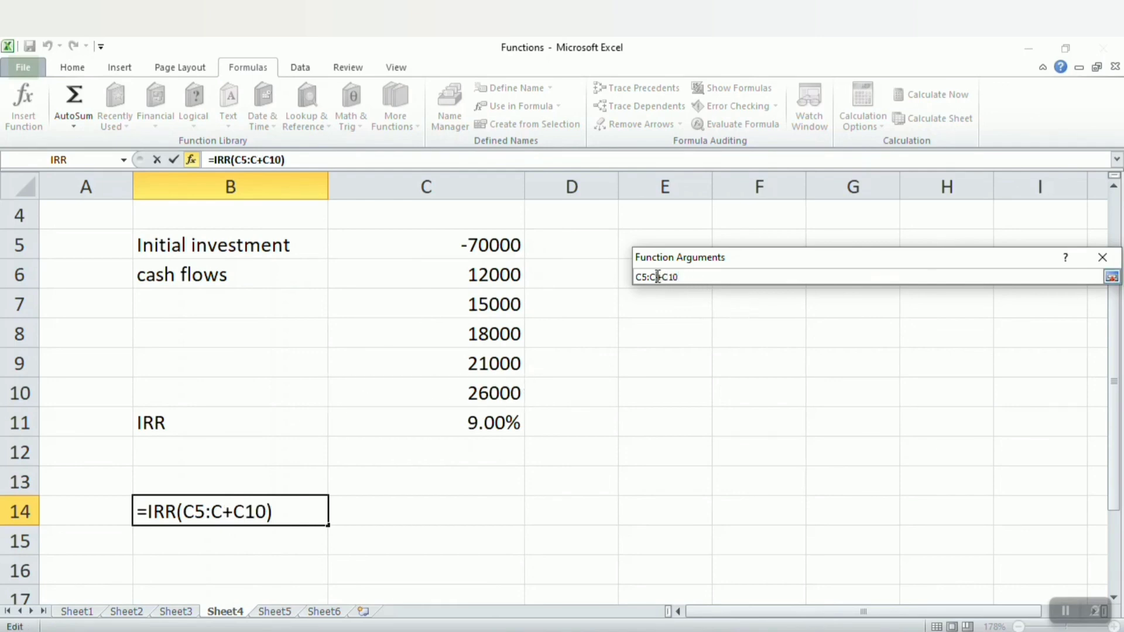
key(BackSpace)
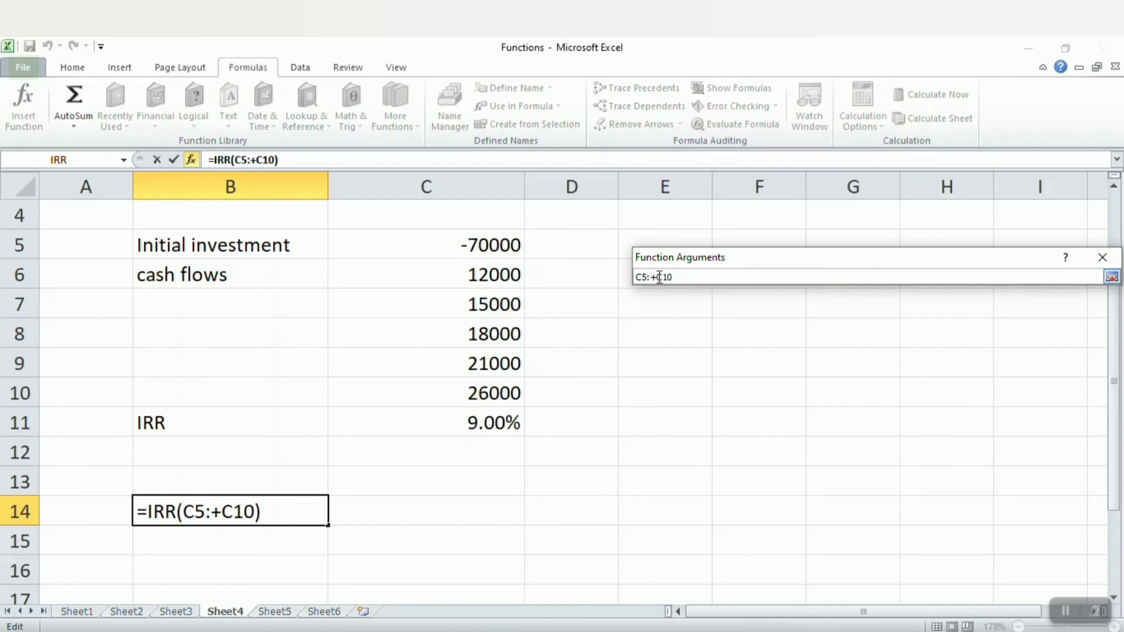
key(BackSpace)
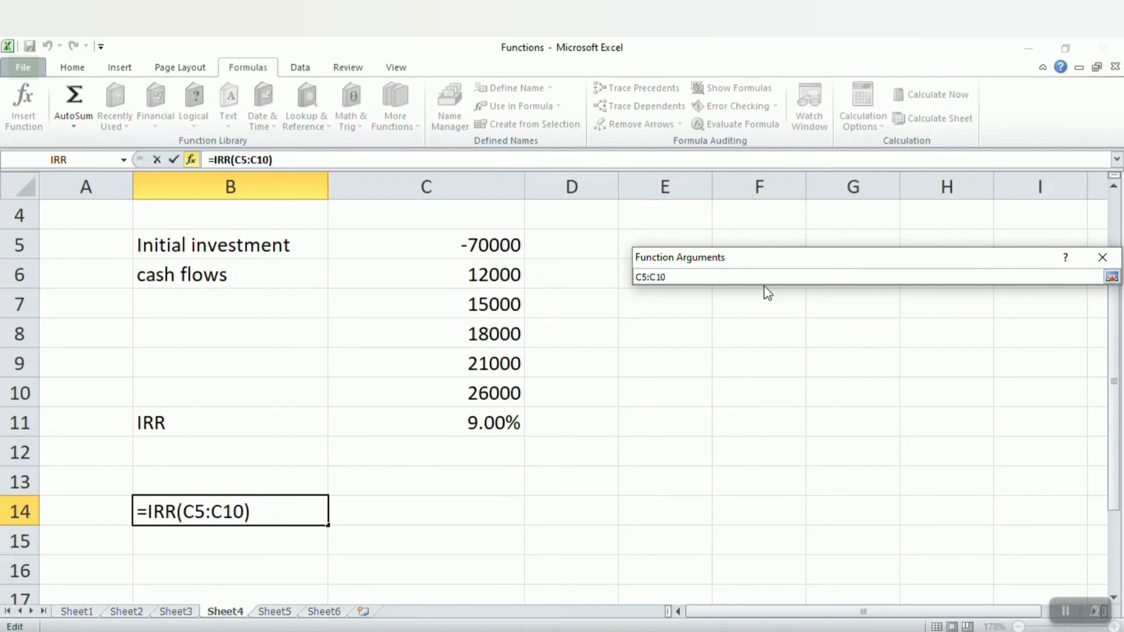
click(1112, 277)
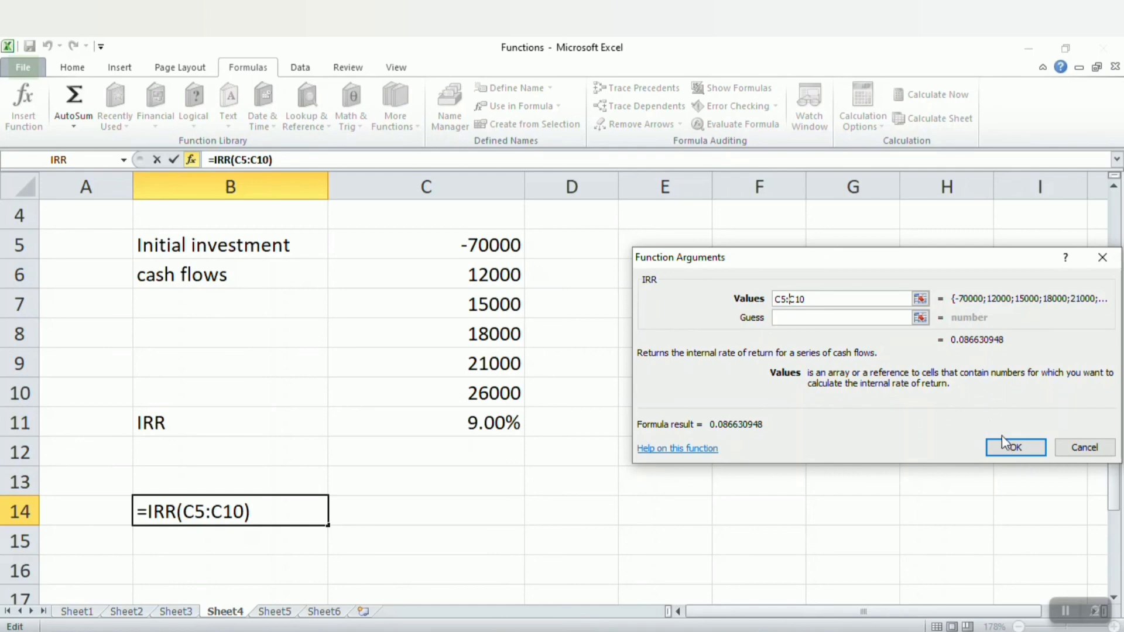
click(1012, 449)
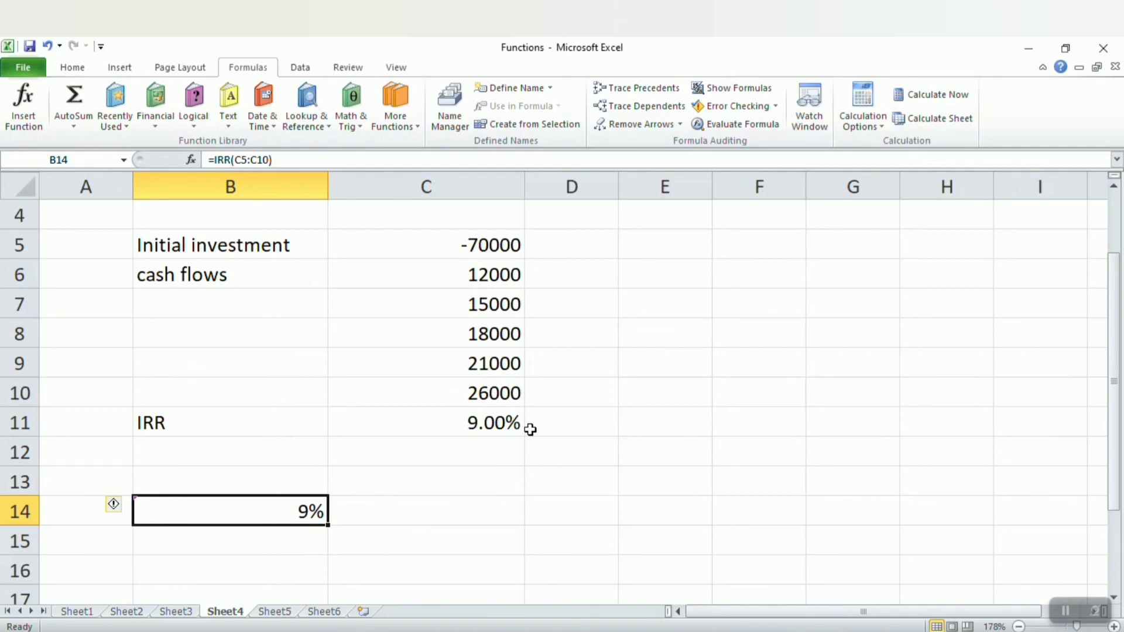
Insert the financial FV function into cell F10 on Sheet6
click(330, 613)
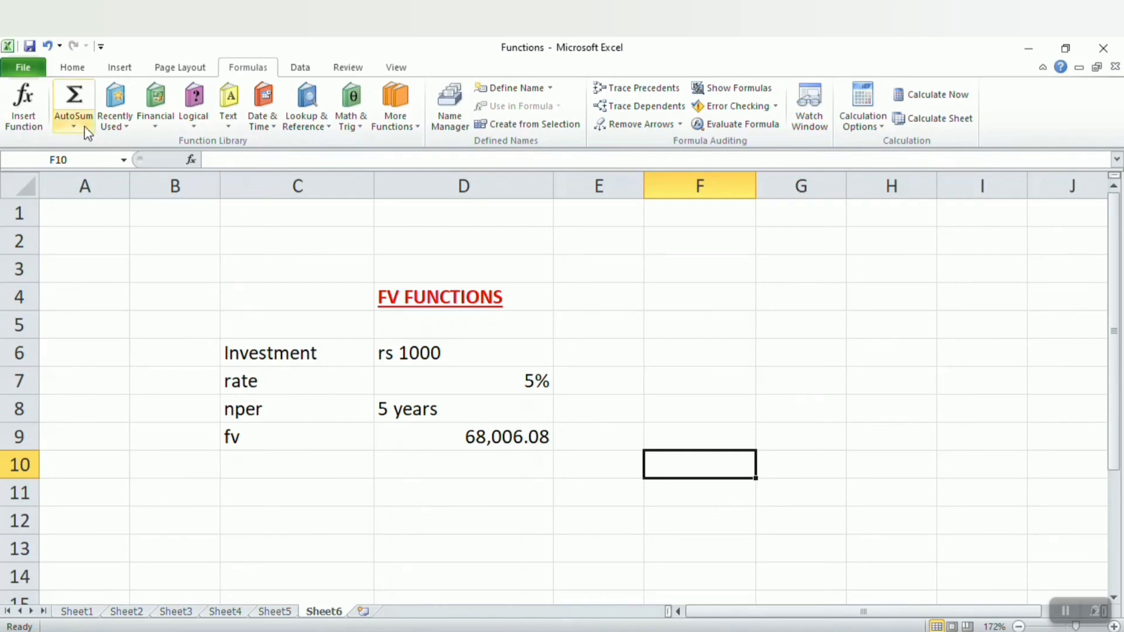
click(23, 108)
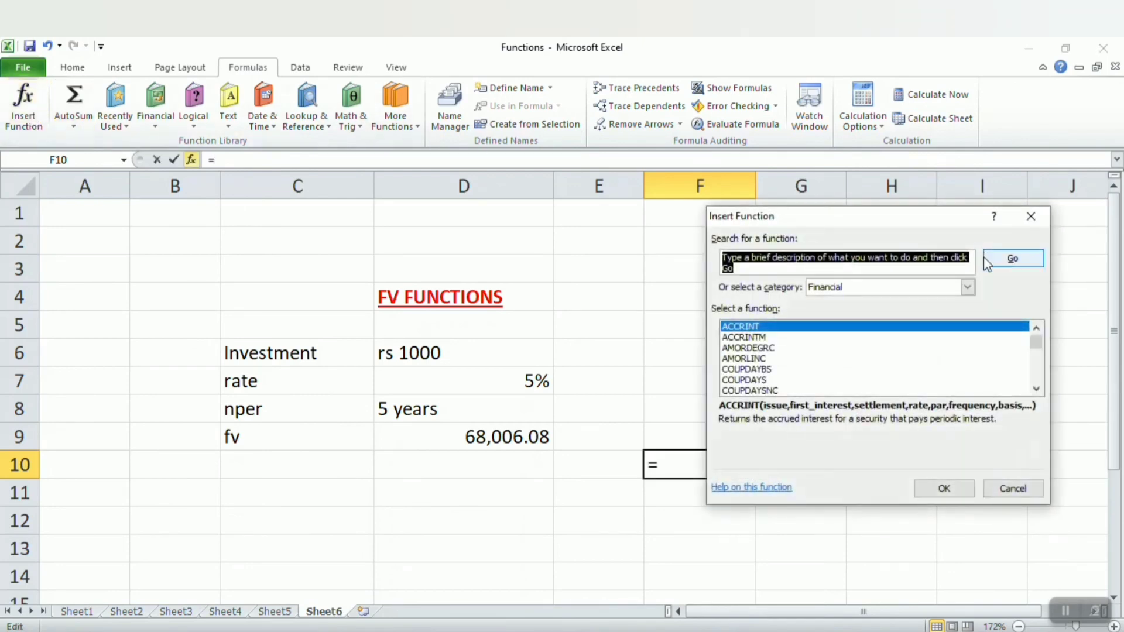
click(1036, 389)
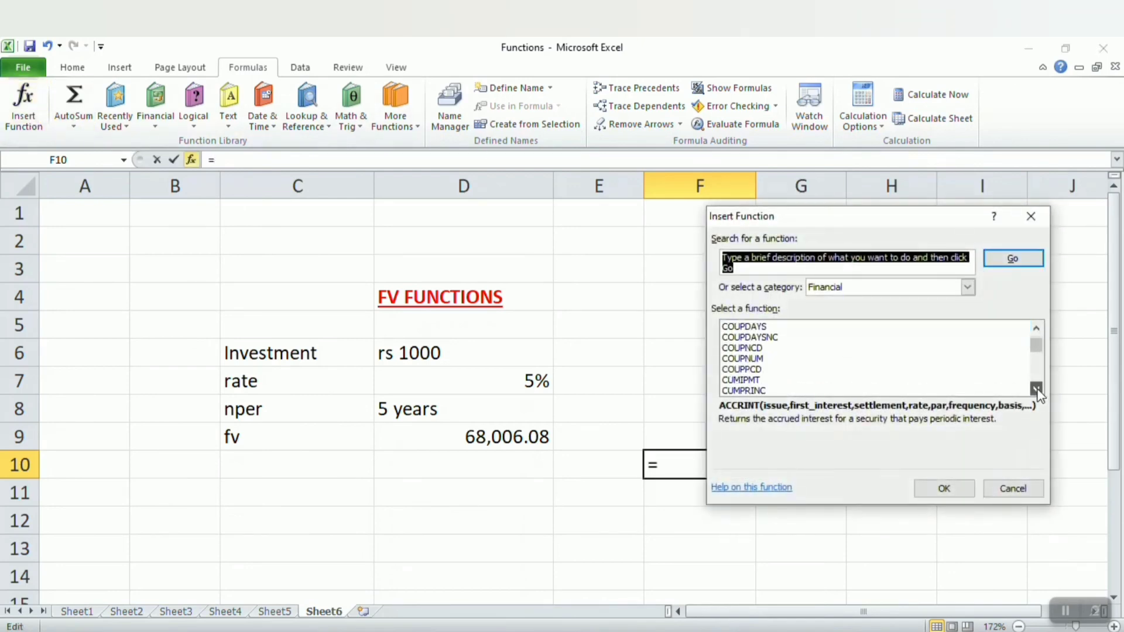
click(1036, 390)
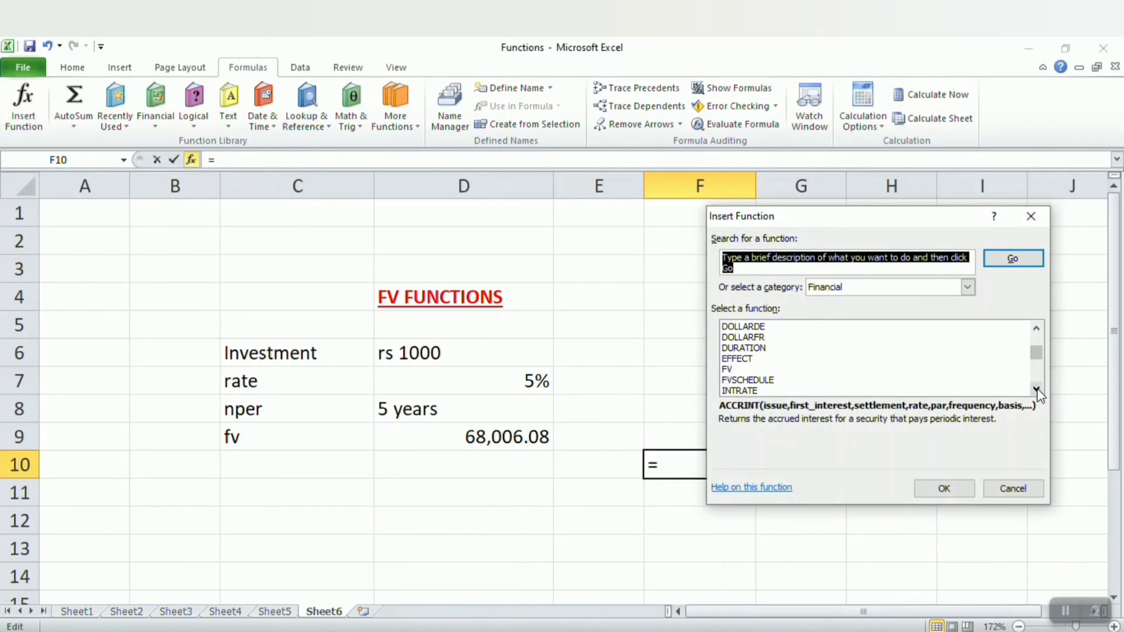
double_click(727, 369)
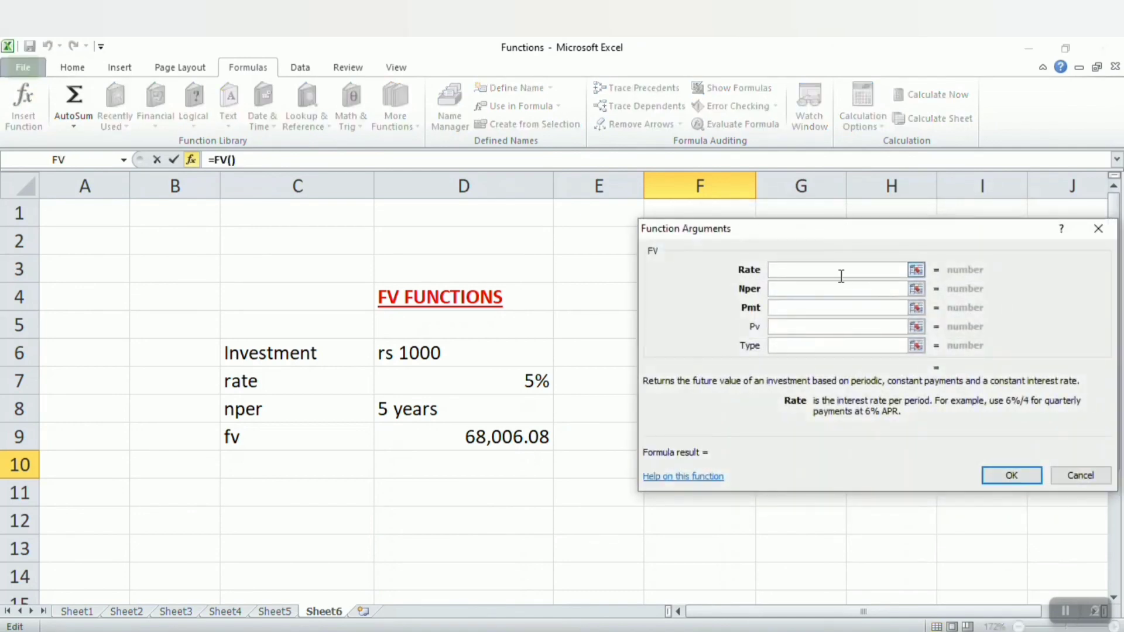
Set the FV arguments to Rate 5%/12, Nper 5*12 and Pmt -1000, leave Pv and Type empty, and confirm the formula
text(5%/12)
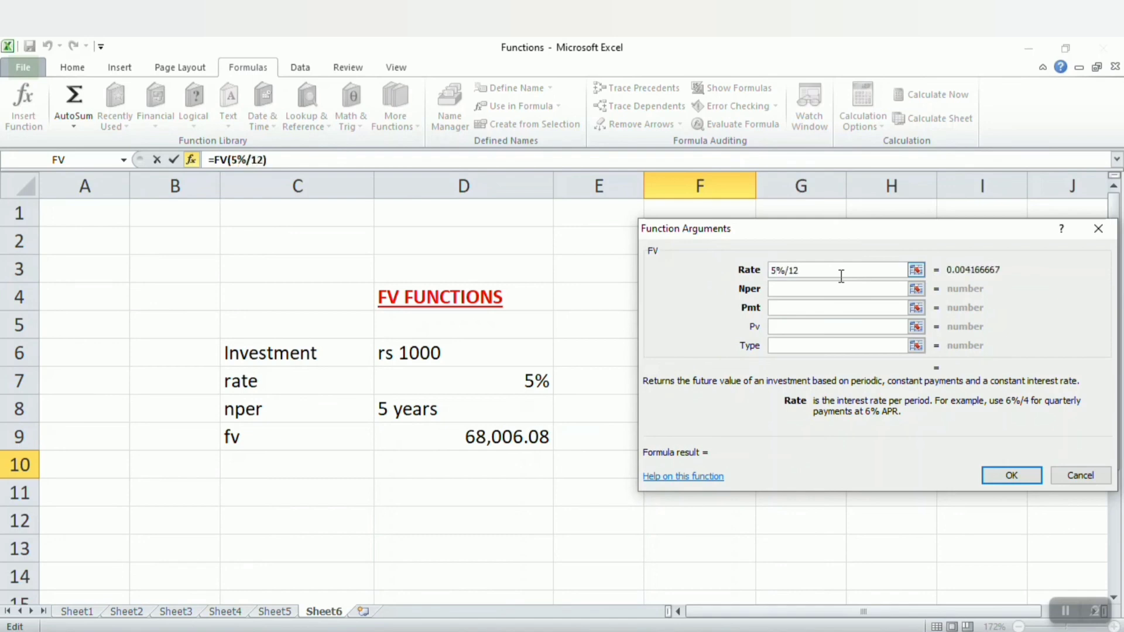
click(835, 287)
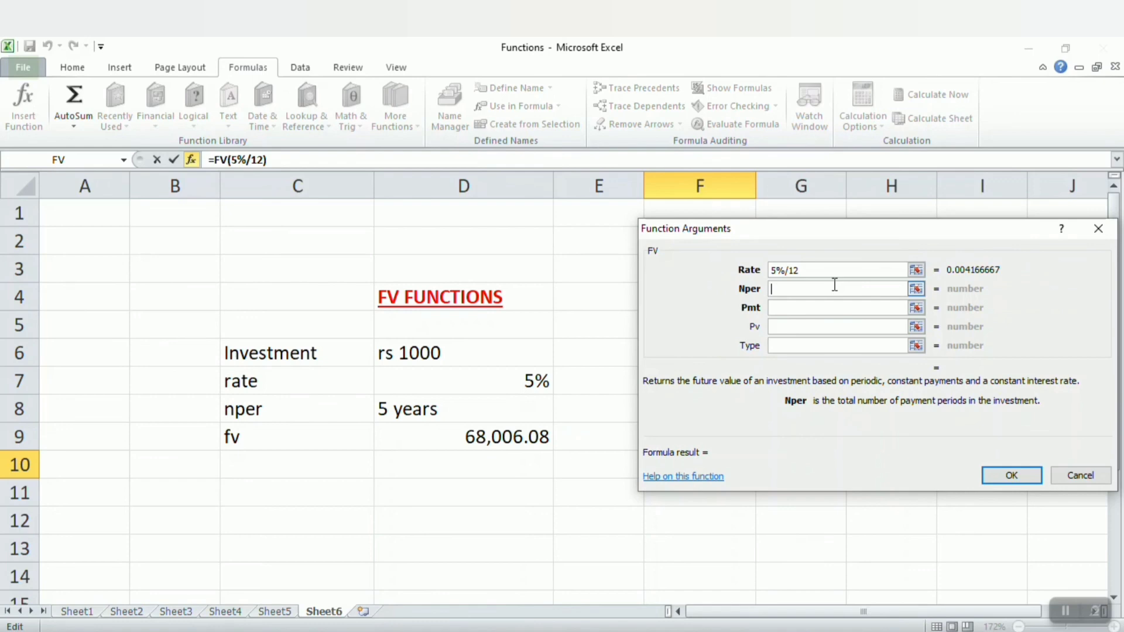
text(5*12)
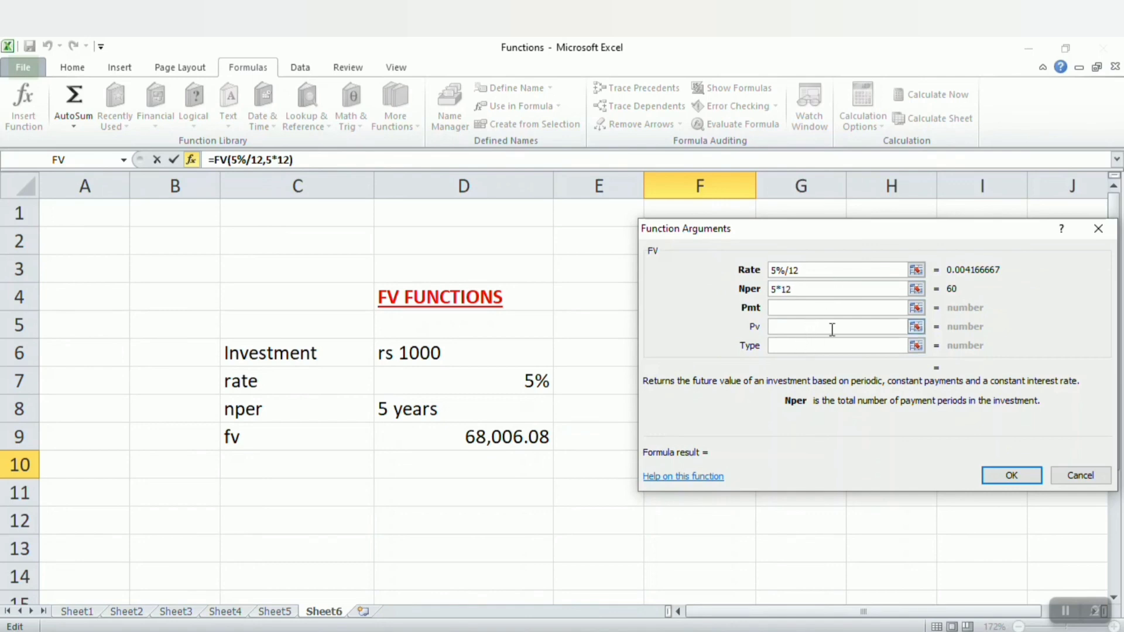
click(827, 312)
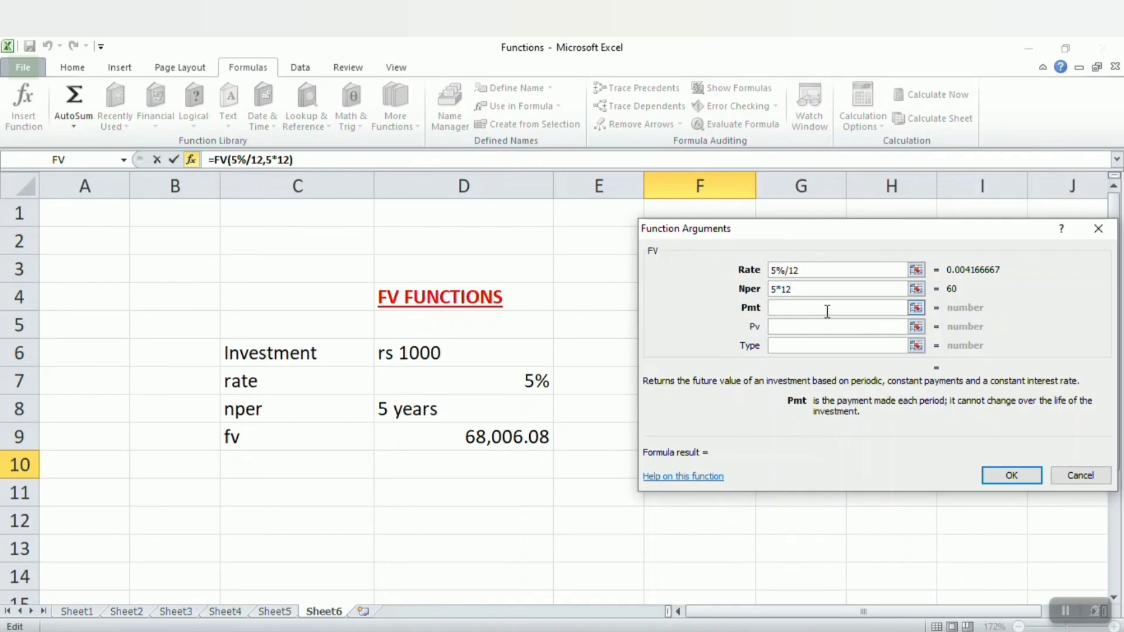
text(-1)
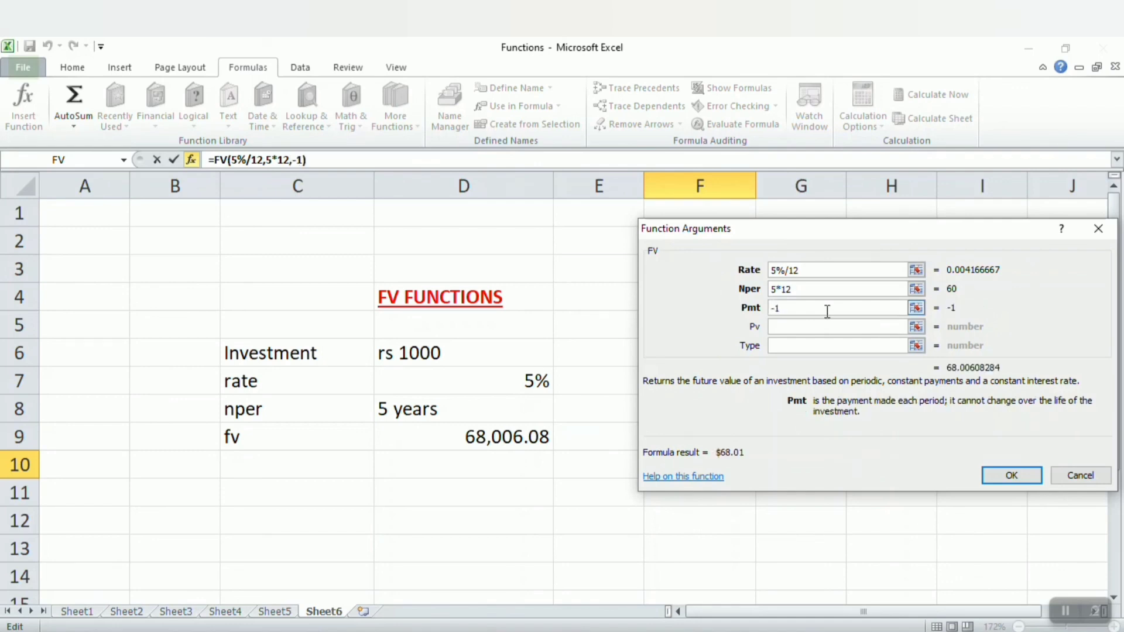
text(000)
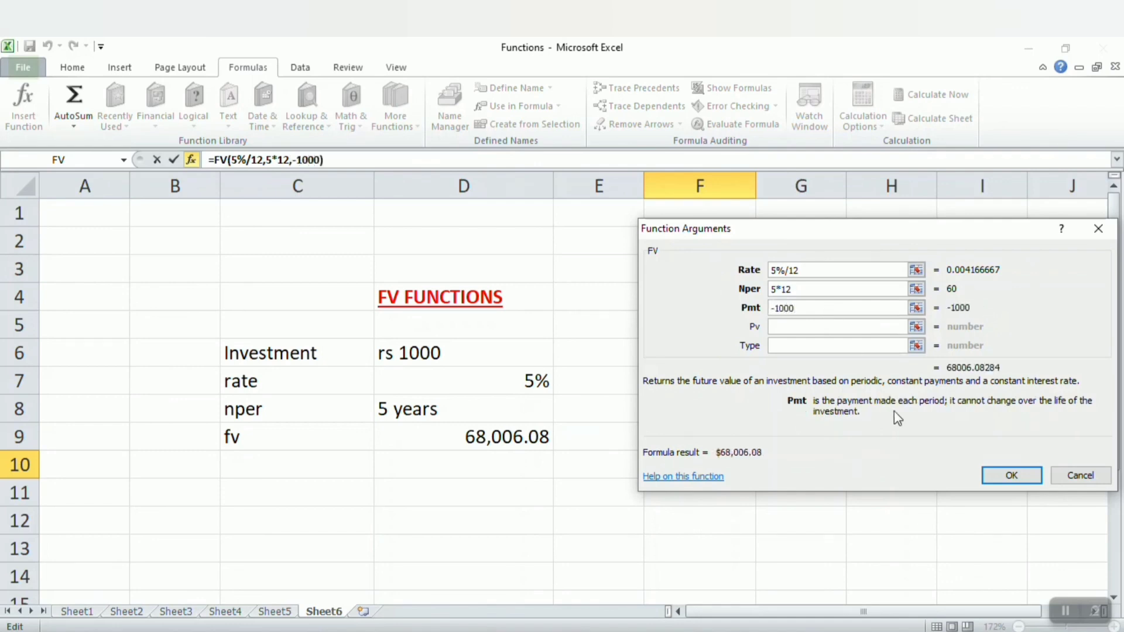
click(1017, 481)
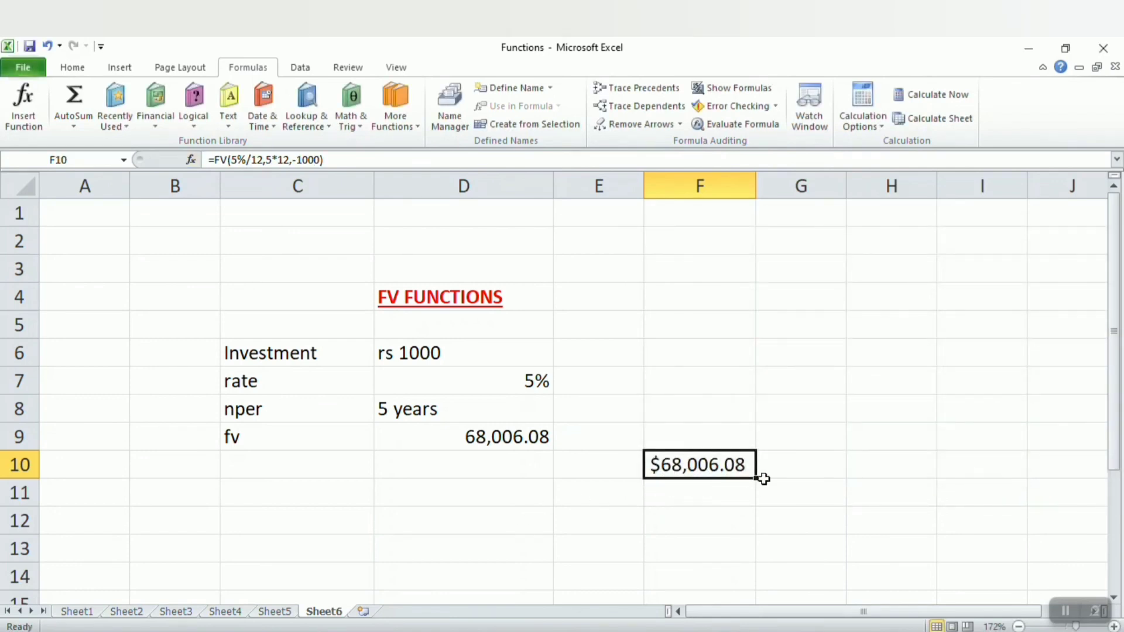
Review the financial function examples sheet by sheet, going back from Sheet5 to Sheet1
click(270, 613)
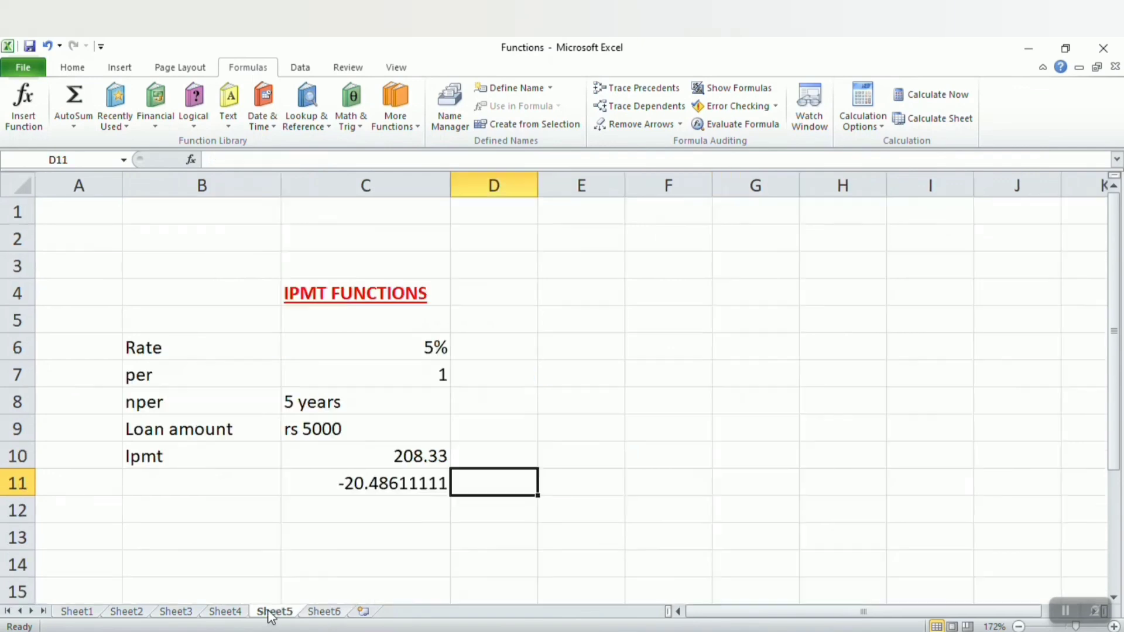
click(225, 612)
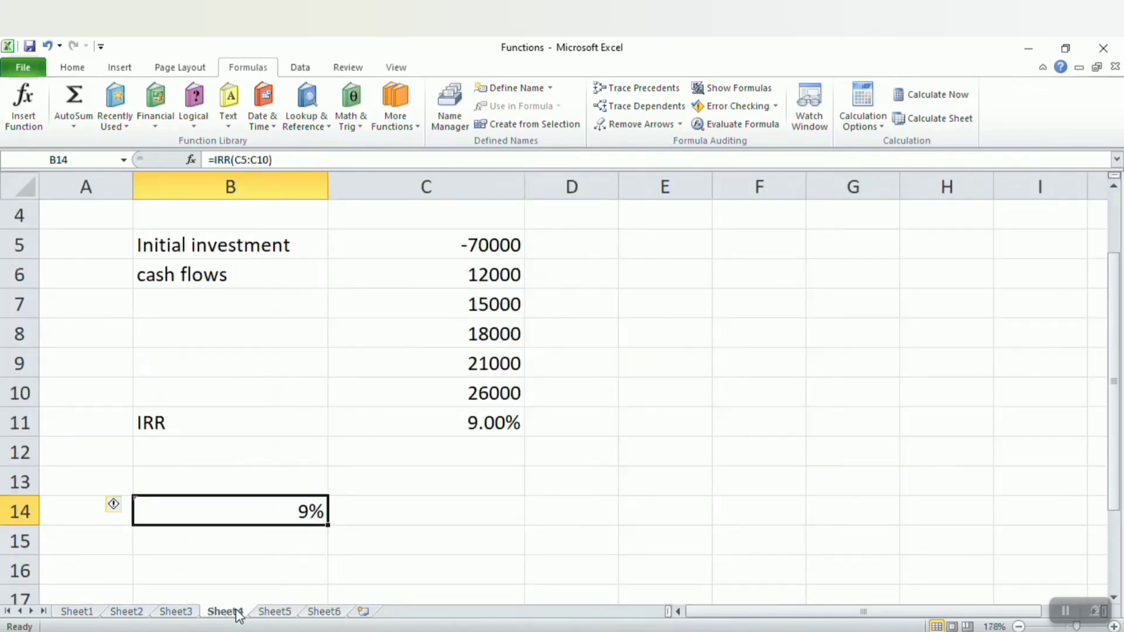
click(178, 613)
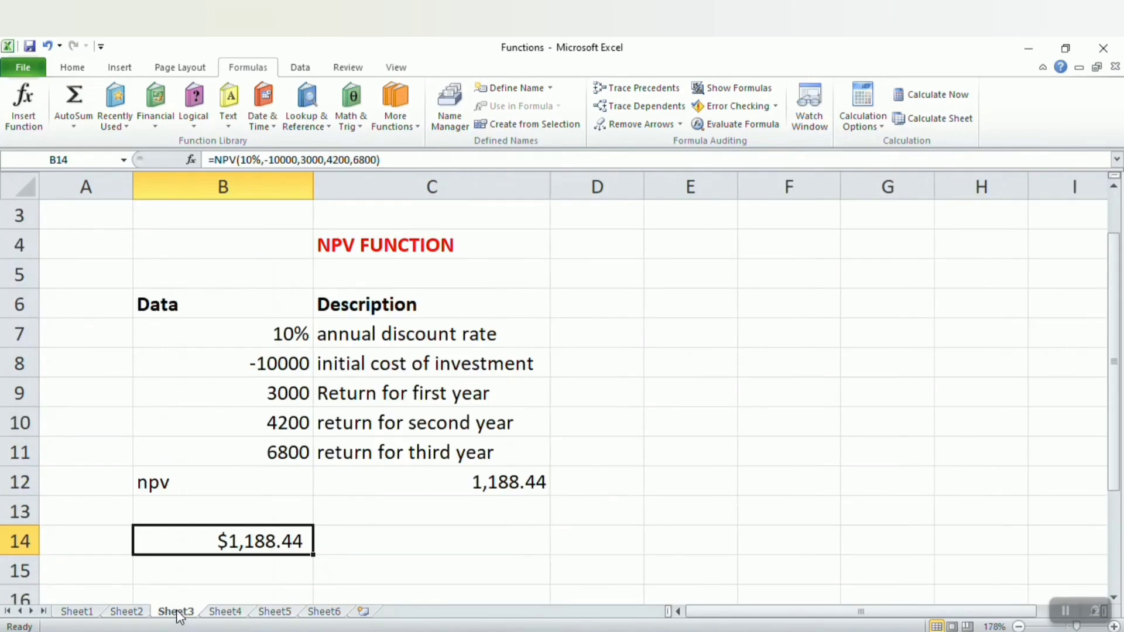
click(126, 613)
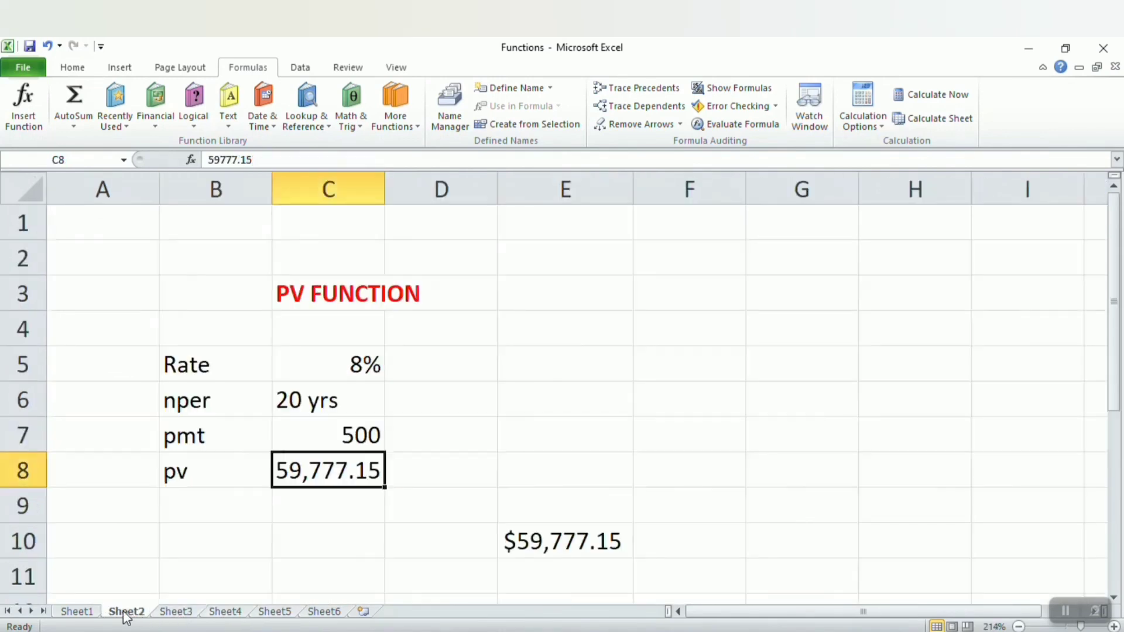
click(77, 612)
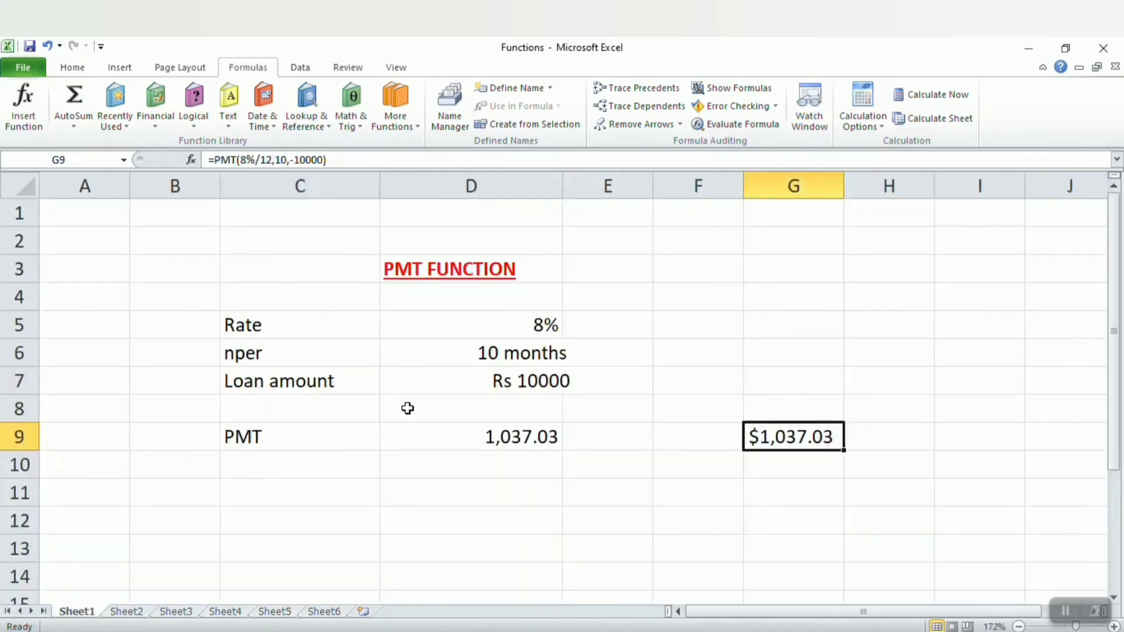